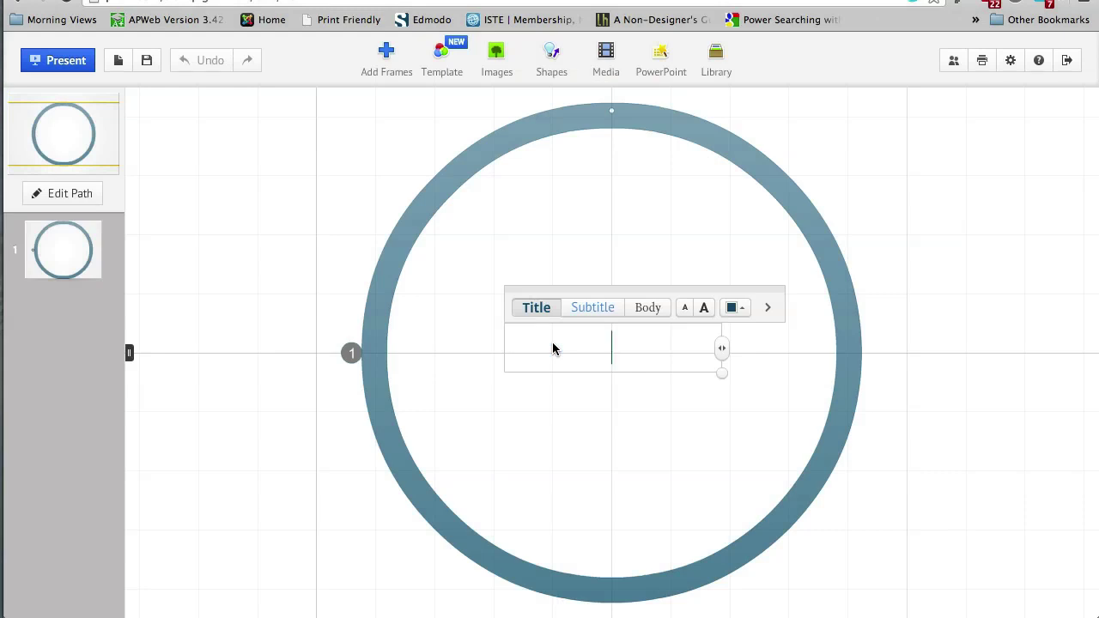
Step: Enter 'This is the beginning' as the circle frame's title and finish editing
text(This is the)
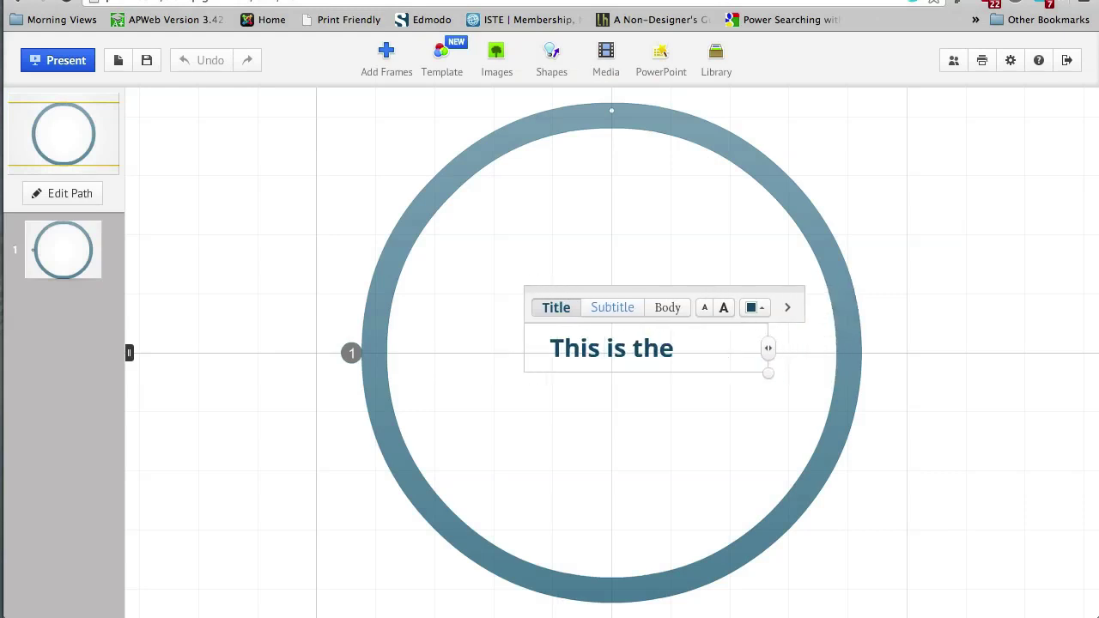
text( beginning)
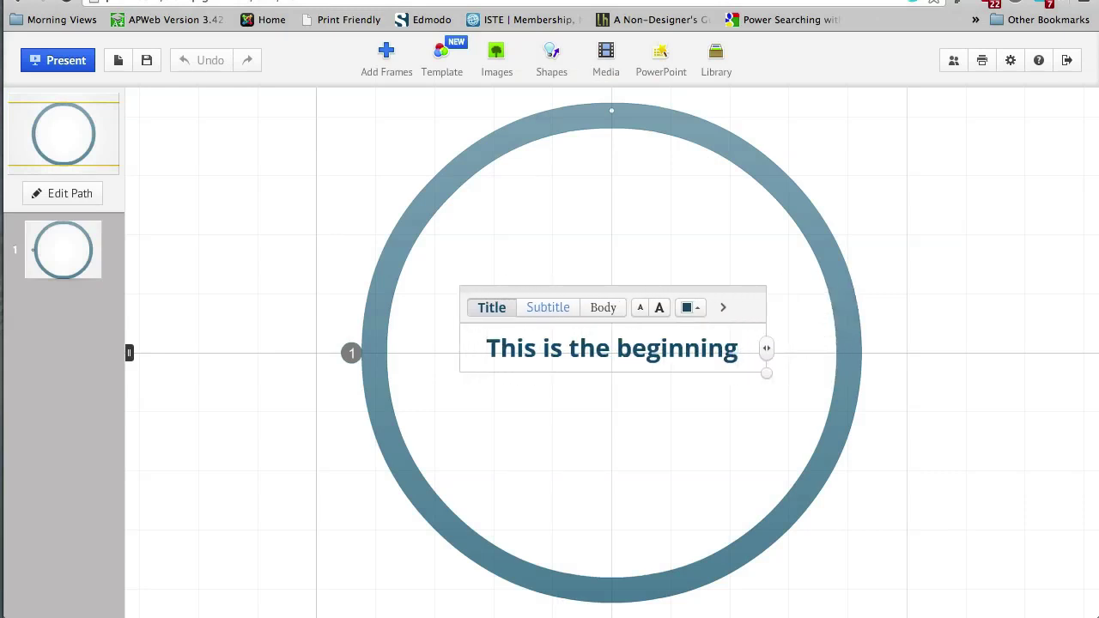
click(311, 288)
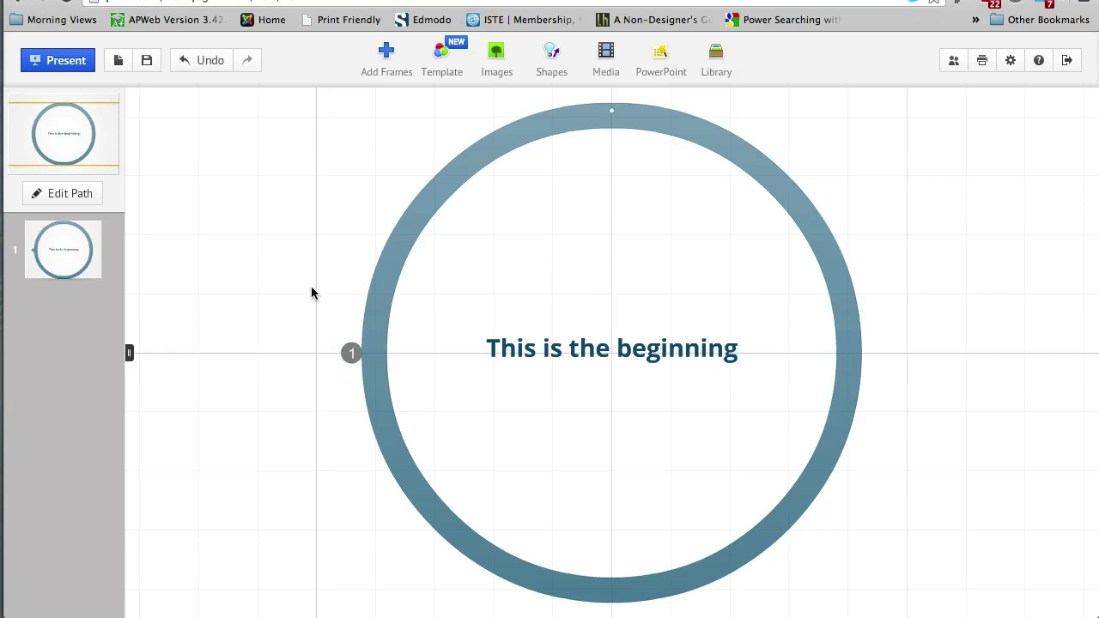
Step: Zoom out from the titled circle and return to the Home overview
scroll(311, 292, down, 3)
scroll(310, 292, down, 3)
scroll(311, 292, down, 3)
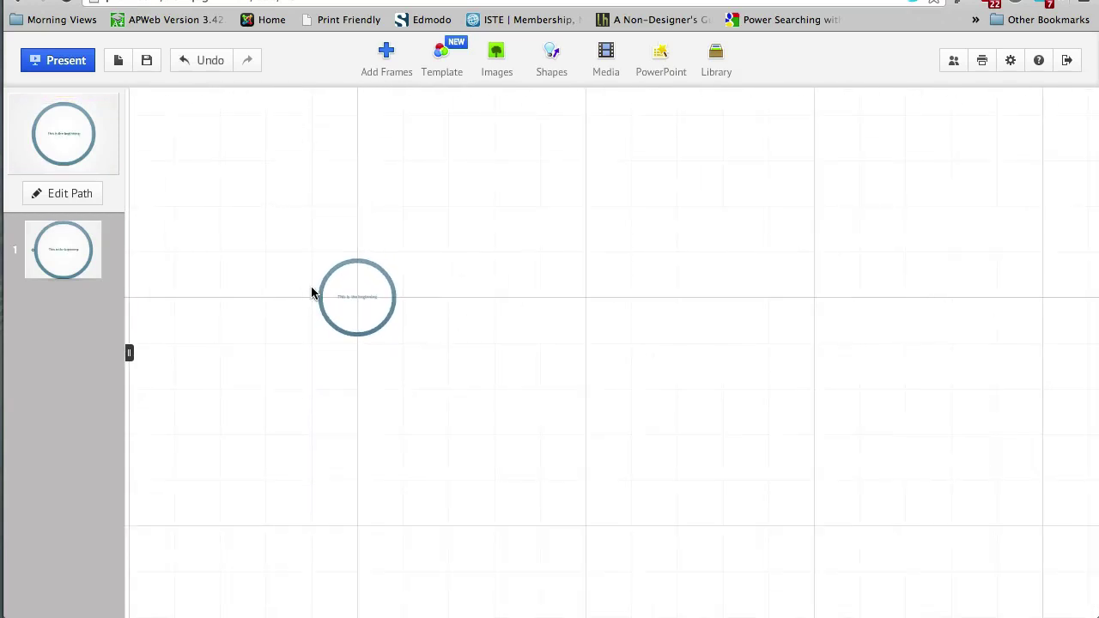
scroll(311, 292, down, 2)
scroll(311, 293, down, 2)
scroll(312, 293, down, 2)
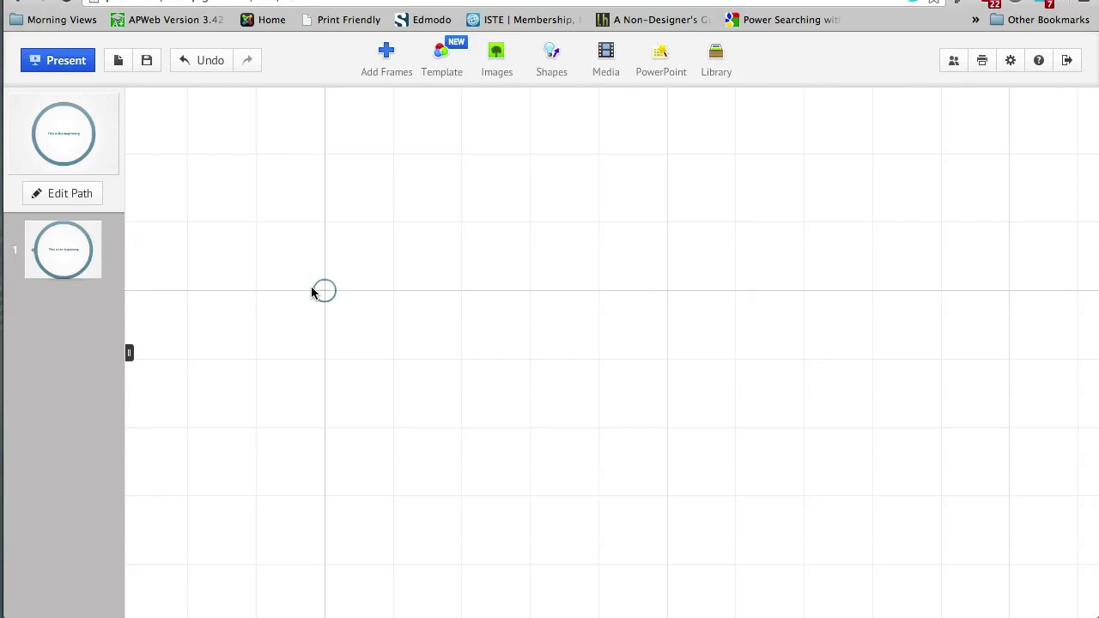
scroll(312, 293, down, 1)
scroll(310, 286, down, 2)
scroll(310, 286, down, 2)
scroll(311, 286, down, 2)
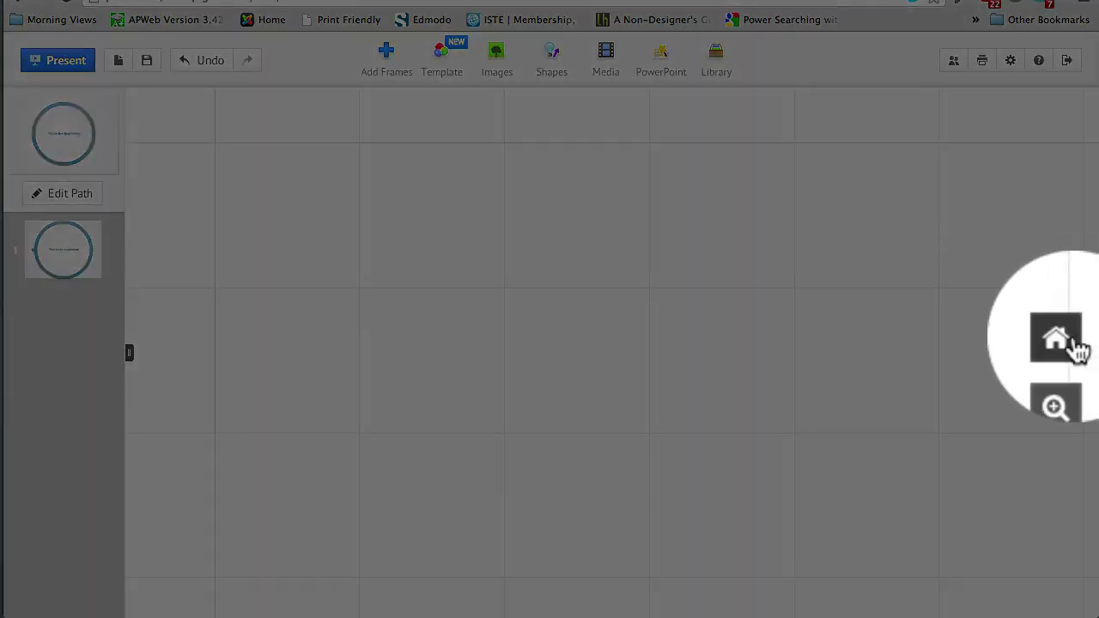
click(1075, 342)
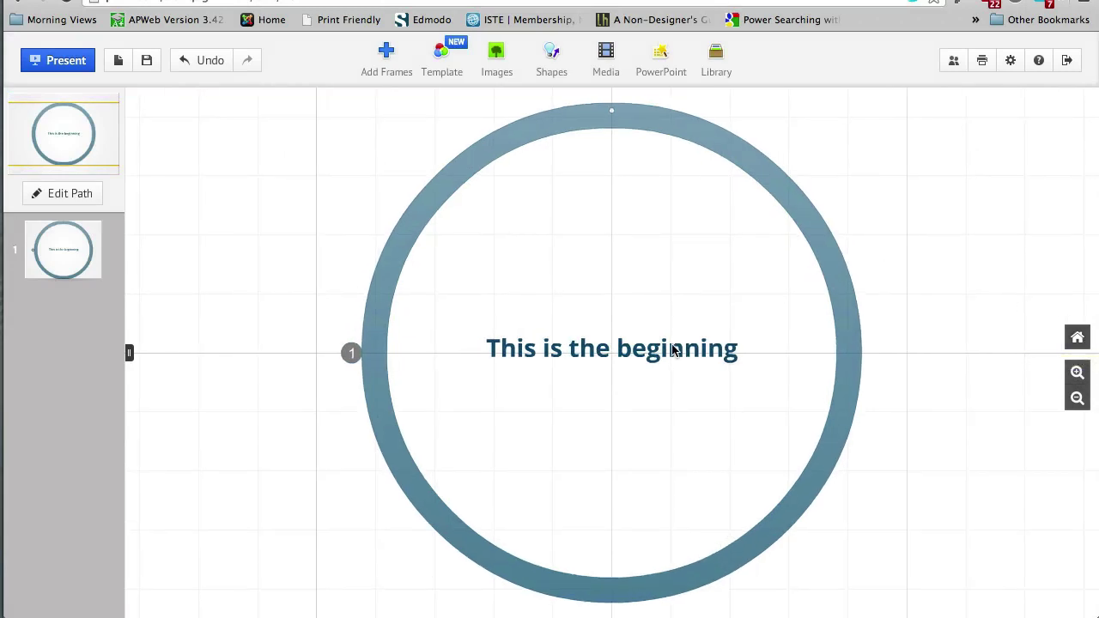
Step: Zoom in, return to the overview, then pan and zoom out to show empty space right of the circle
scroll(648, 372, up, 1)
scroll(648, 372, up, 2)
scroll(649, 372, up, 2)
scroll(648, 372, up, 2)
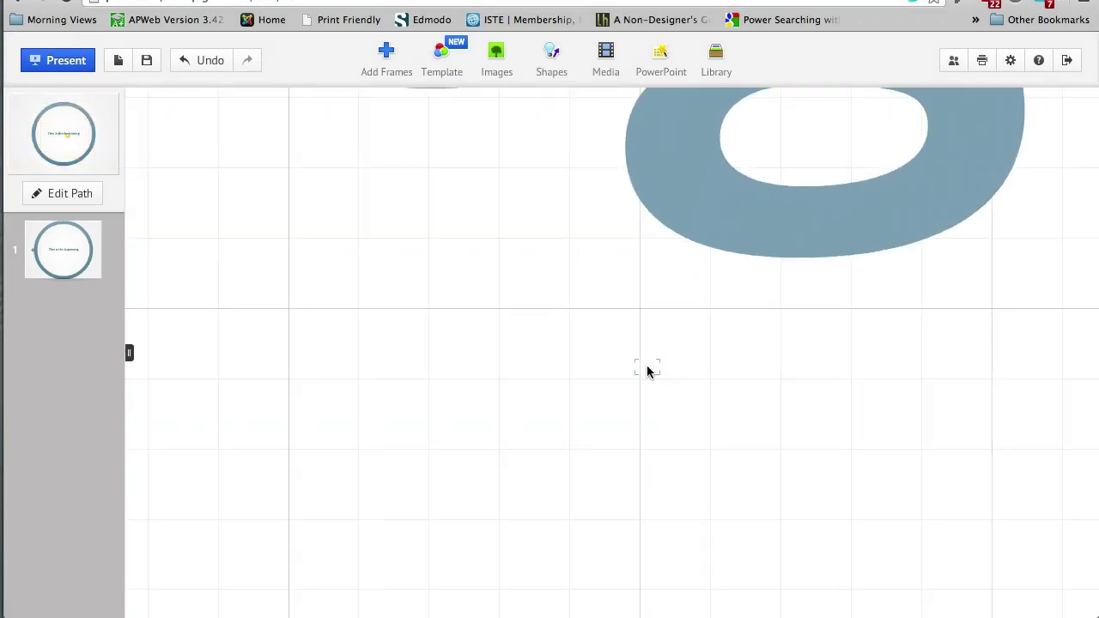
scroll(648, 372, up, 2)
scroll(648, 372, up, 1)
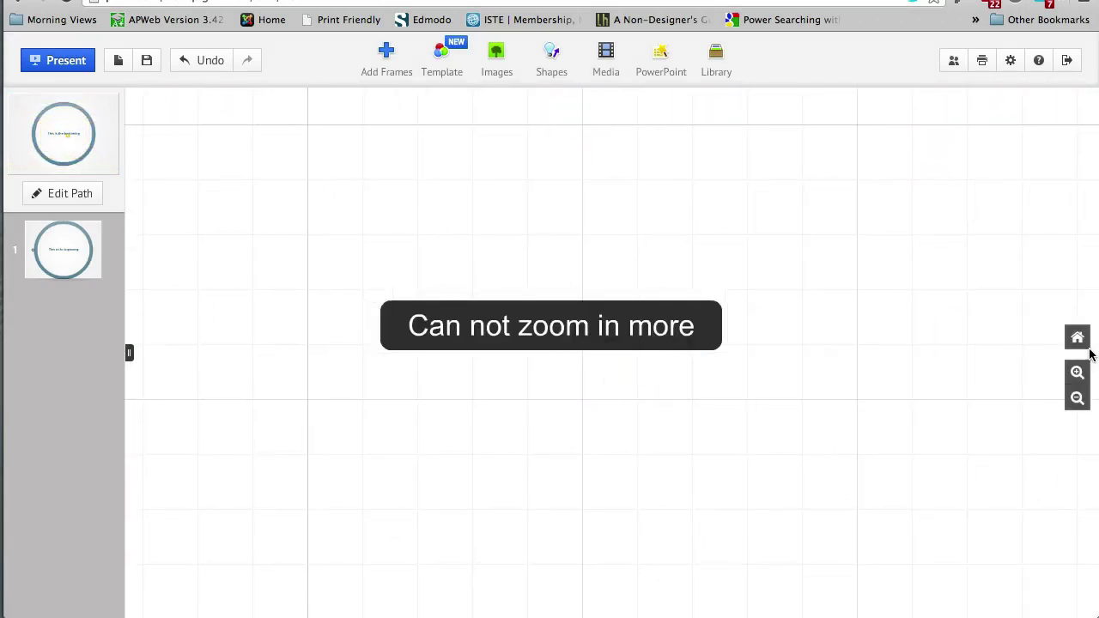
click(1079, 338)
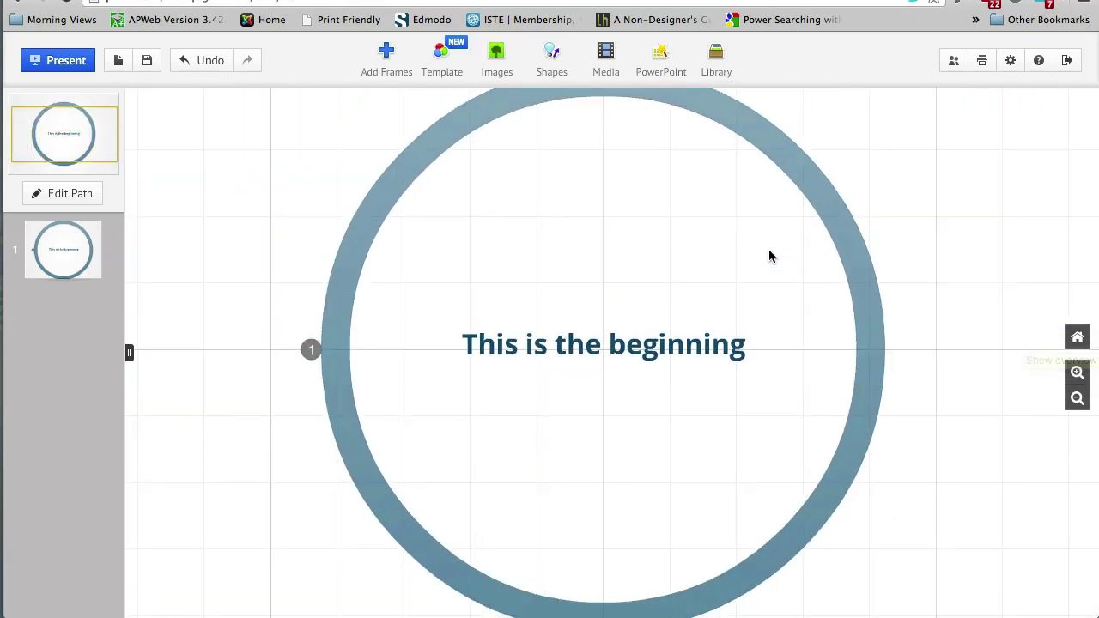
drag(866, 184, 324, 508)
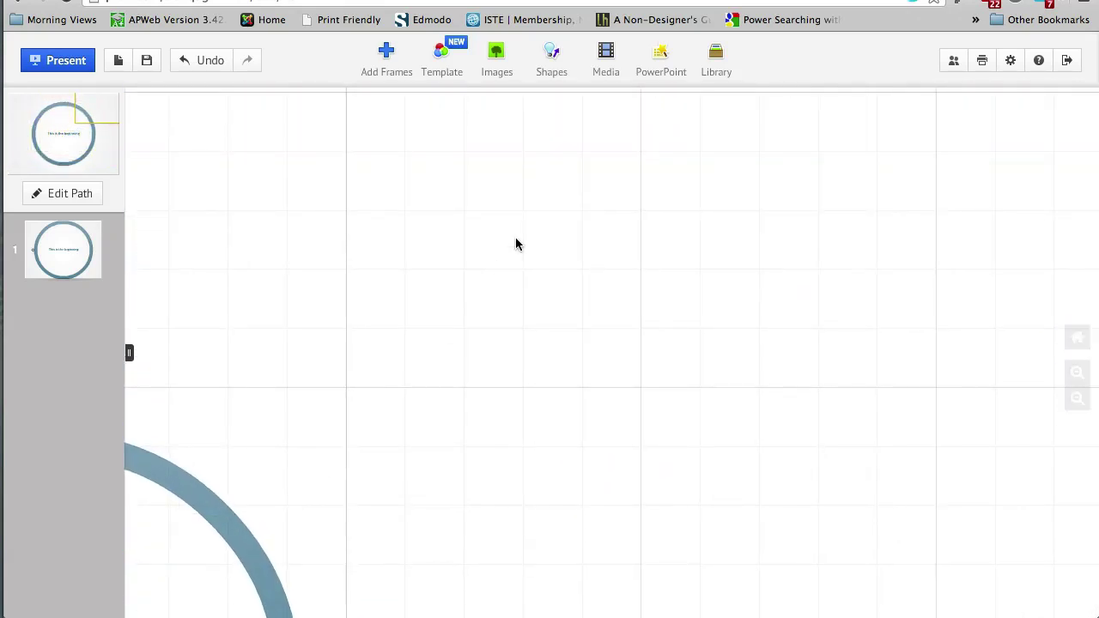
scroll(515, 243, down, 2)
scroll(515, 243, down, 2)
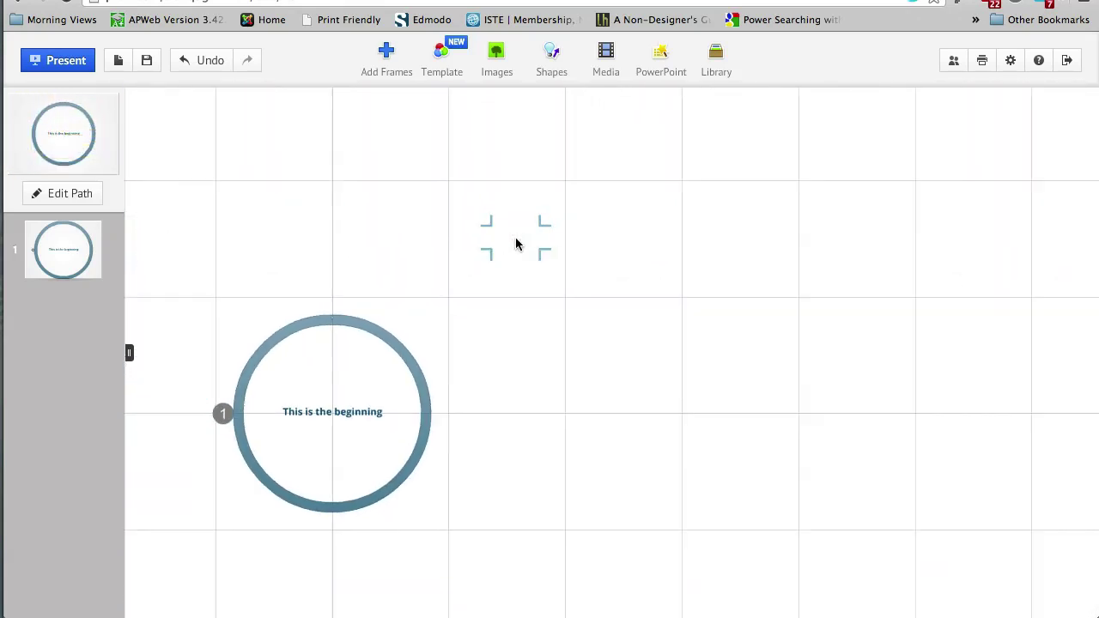
Step: Add a two-line text block 'You can text anywhere' / 'Just by clicking' on empty canvas
click(565, 190)
text(You can )
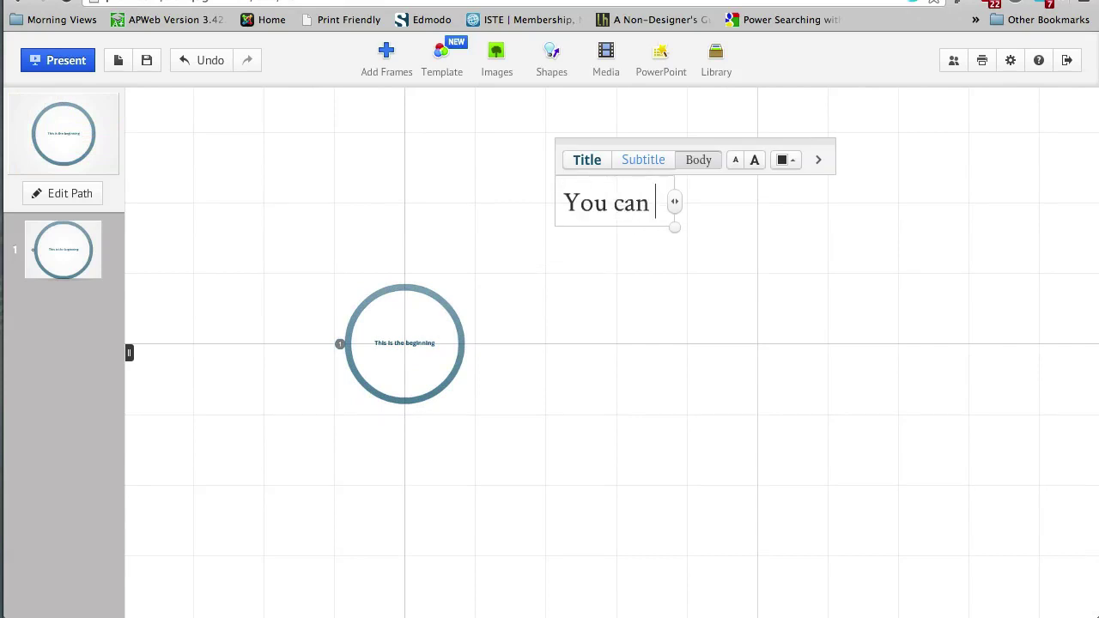
text(text anyw)
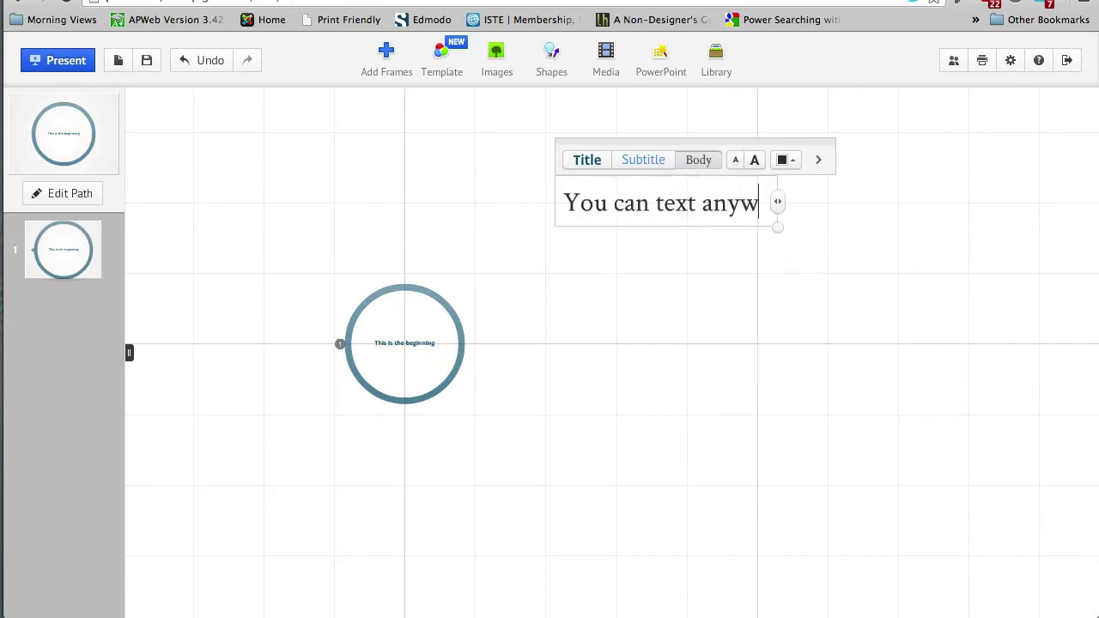
text(here)
key(Return)
text(Just by cl)
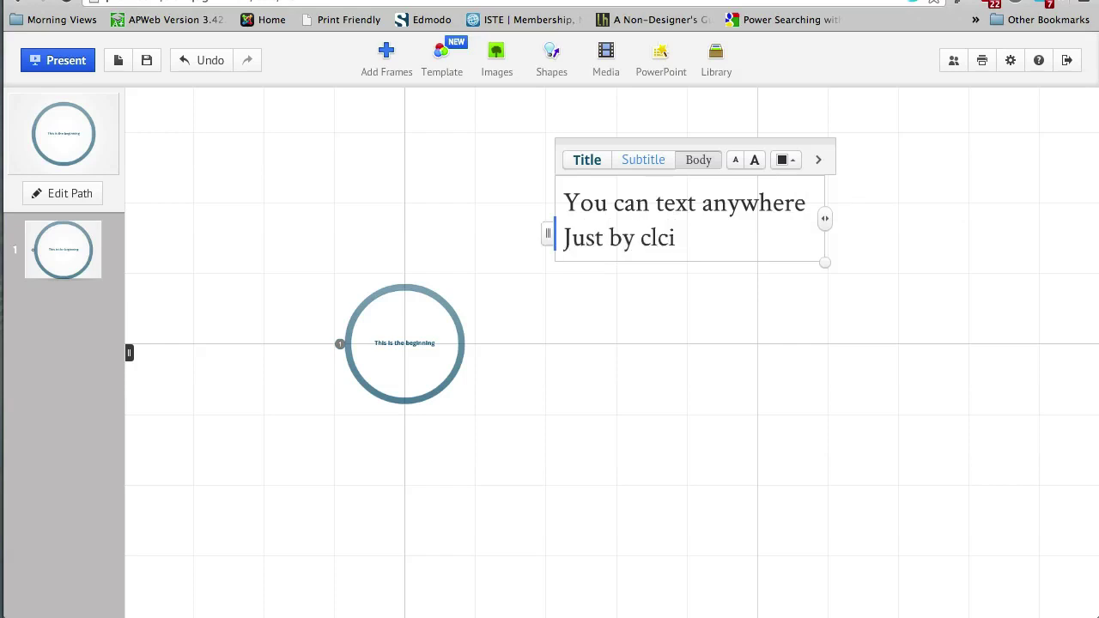
text(icking)
Step: Style the text as Subtitle, enlarge its font, and centre-align both lines
click(640, 160)
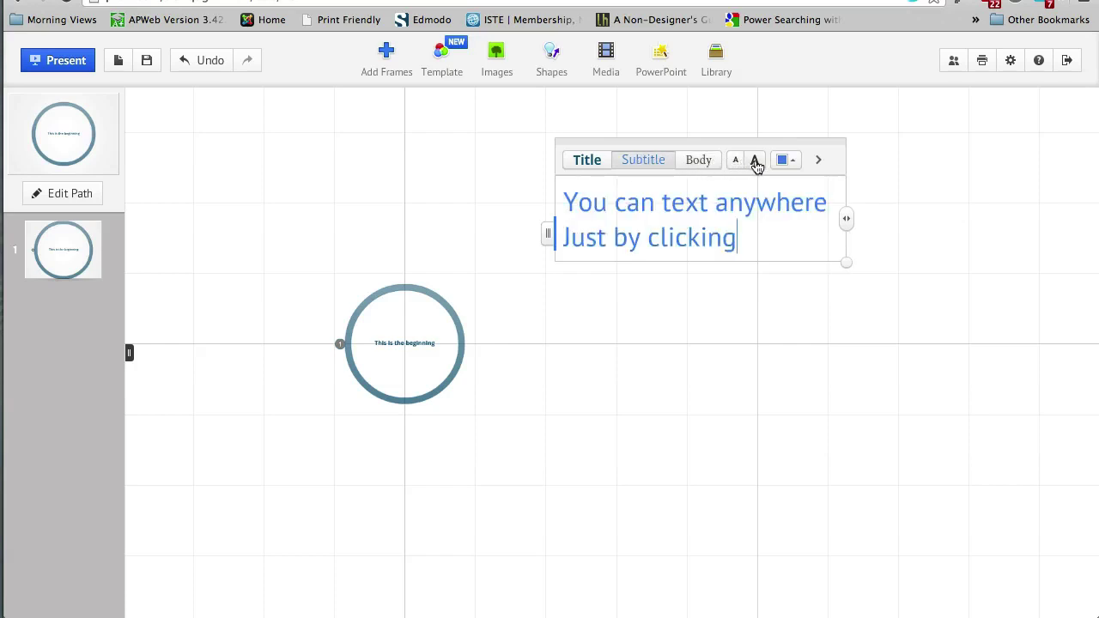
click(752, 163)
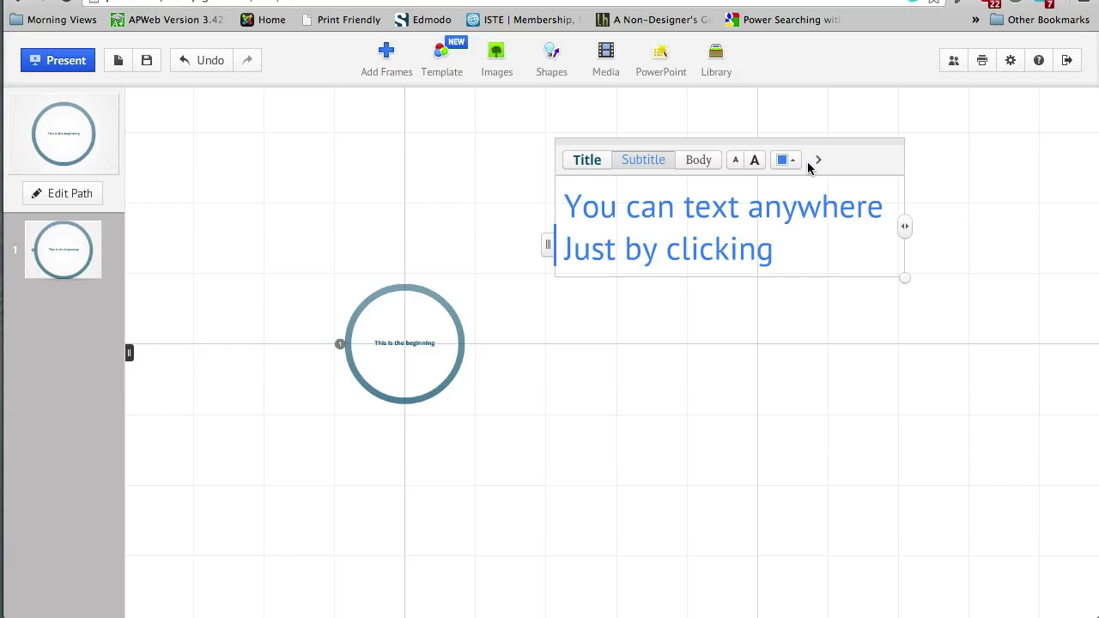
click(818, 163)
click(848, 161)
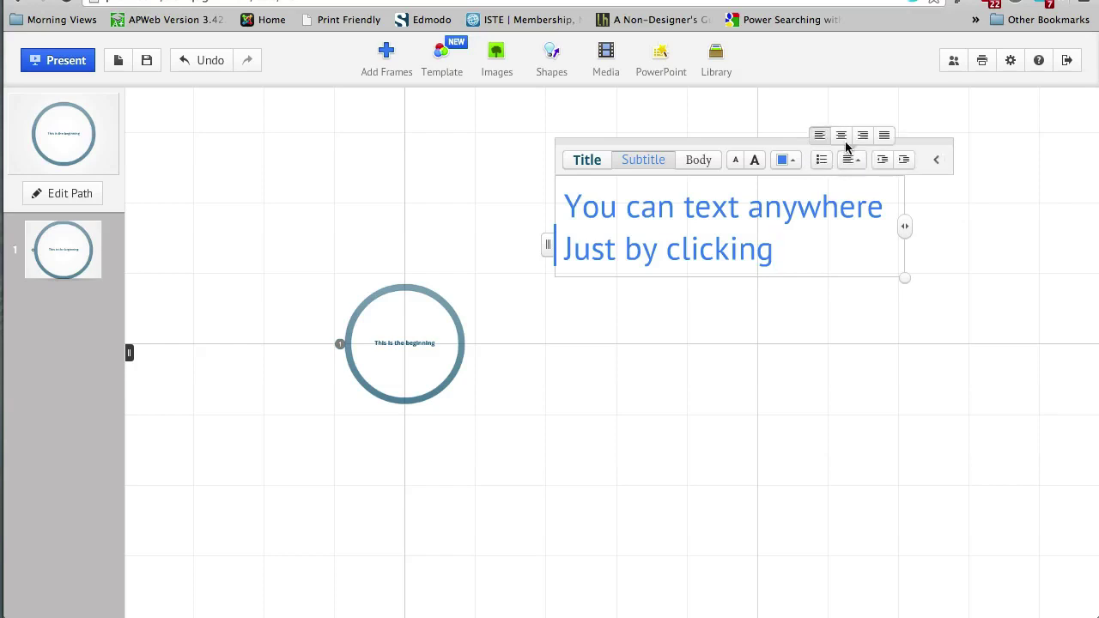
click(841, 137)
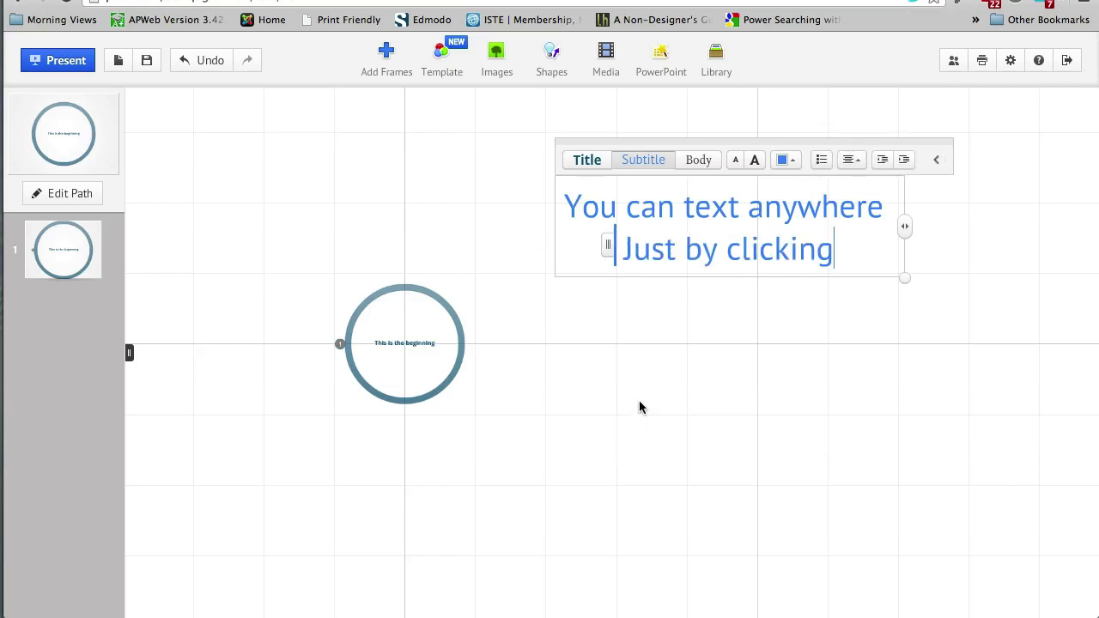
click(706, 336)
Step: Enlarge the subtitle text box by its corner and move it above-left of the circle
click(719, 249)
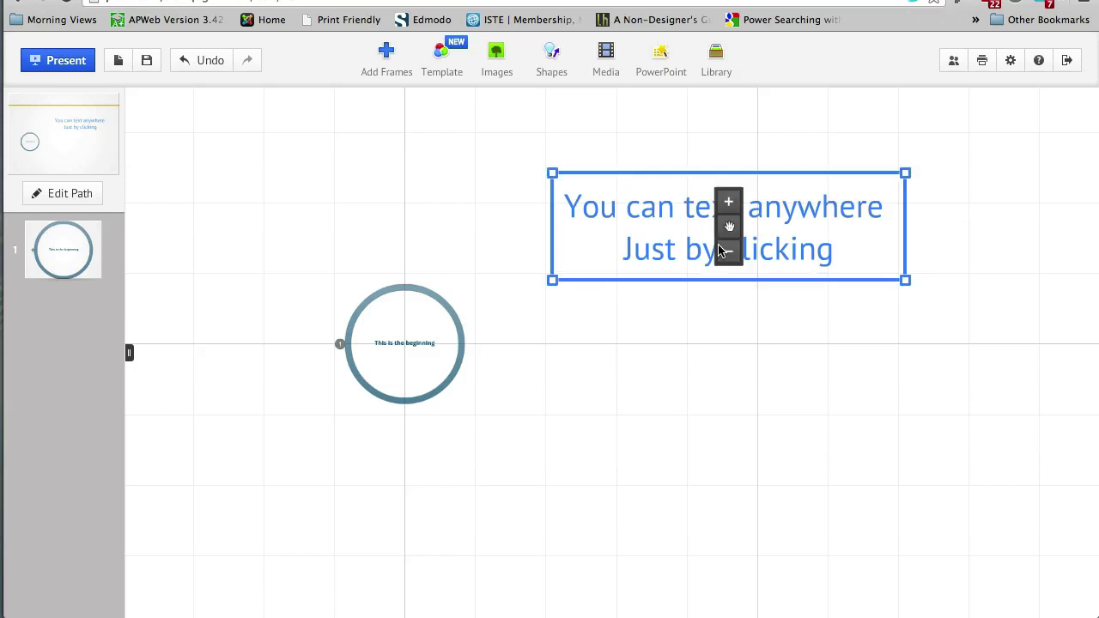
mouse_move(914, 161)
mouse_down()
mouse_move(879, 136)
mouse_move(907, 171)
mouse_up()
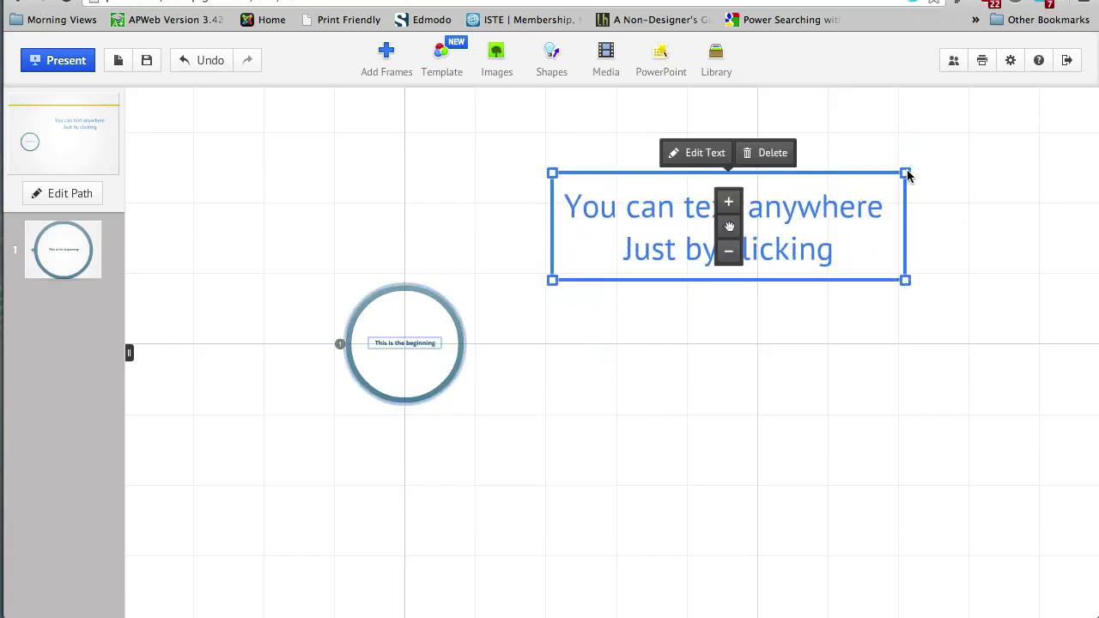
mouse_move(906, 172)
mouse_down()
mouse_move(861, 188)
mouse_move(954, 155)
mouse_up()
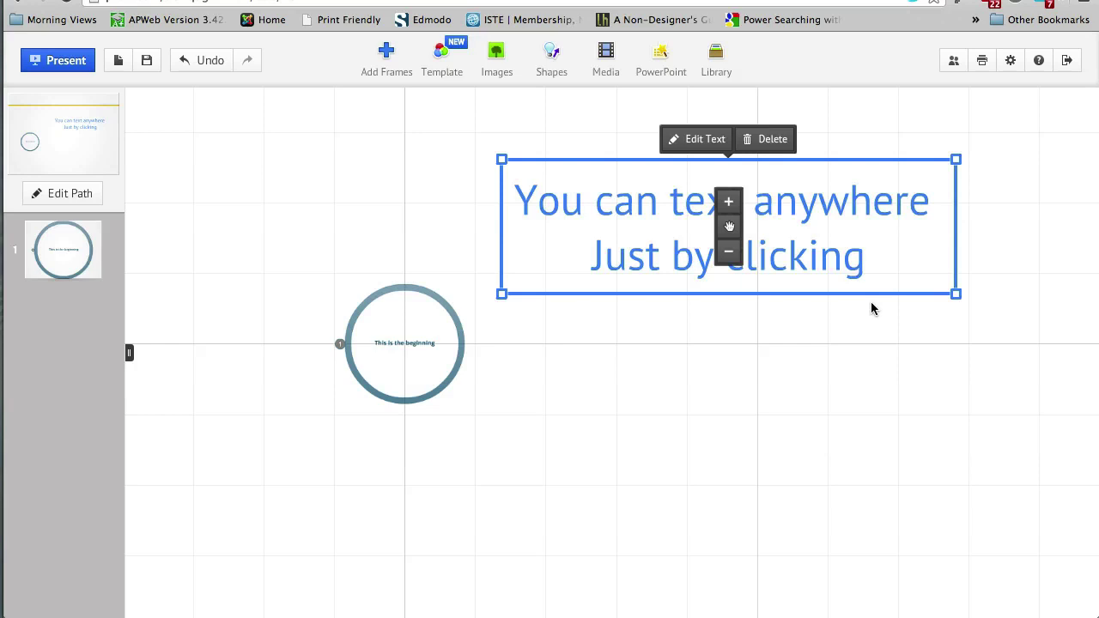
scroll(872, 308, down, 5)
mouse_move(850, 283)
mouse_down()
mouse_move(461, 209)
mouse_move(415, 211)
mouse_up()
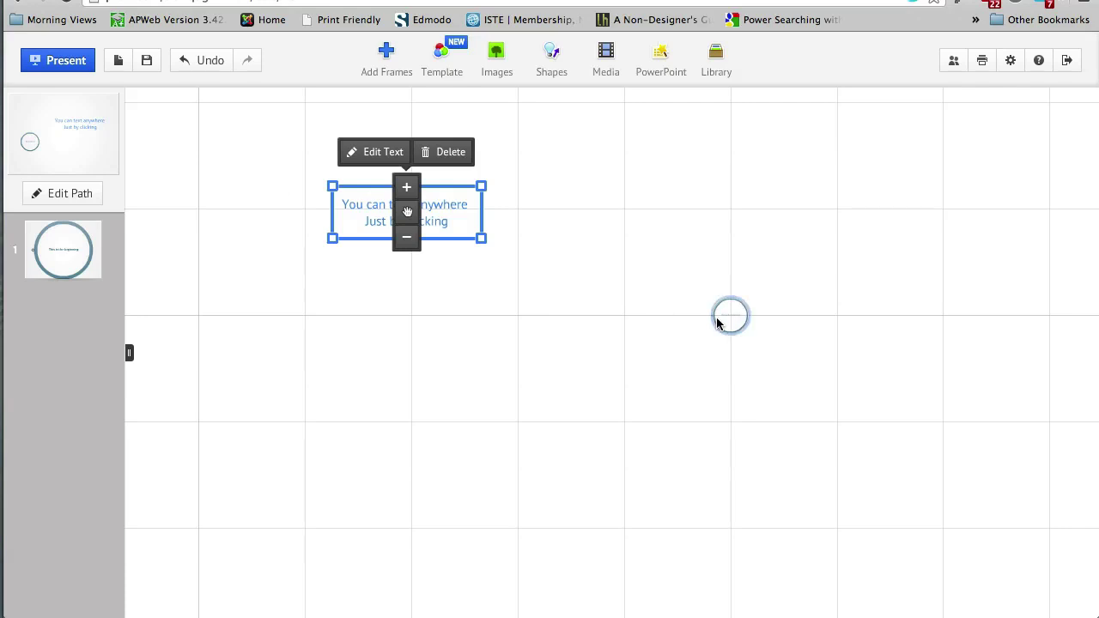
Step: Add the blue text as path step 2, then preview step 2 and step 1
click(89, 193)
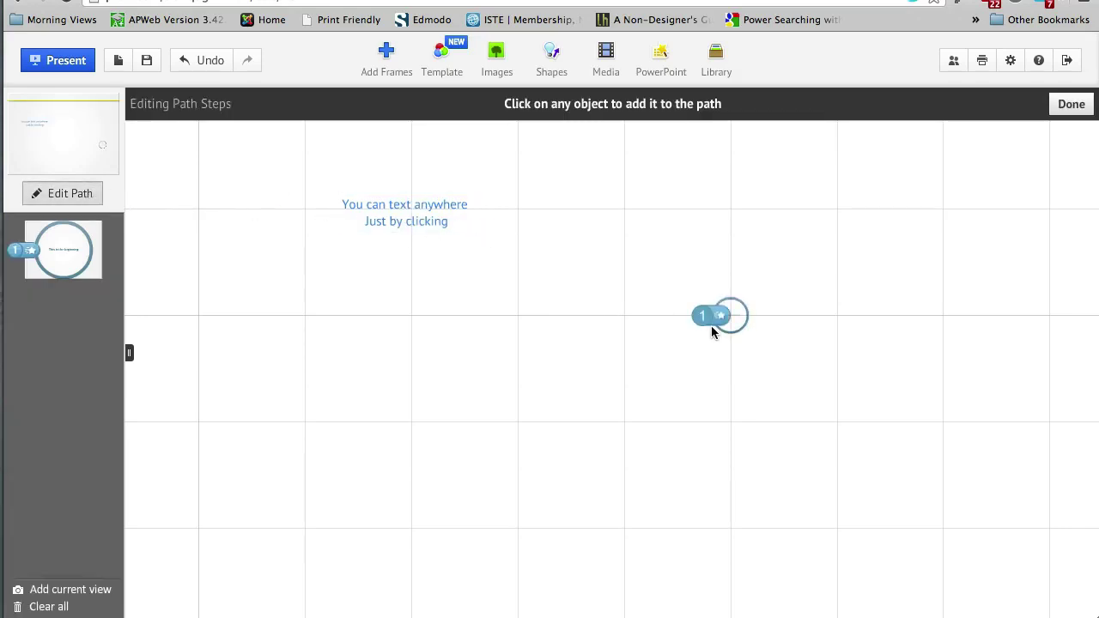
click(427, 216)
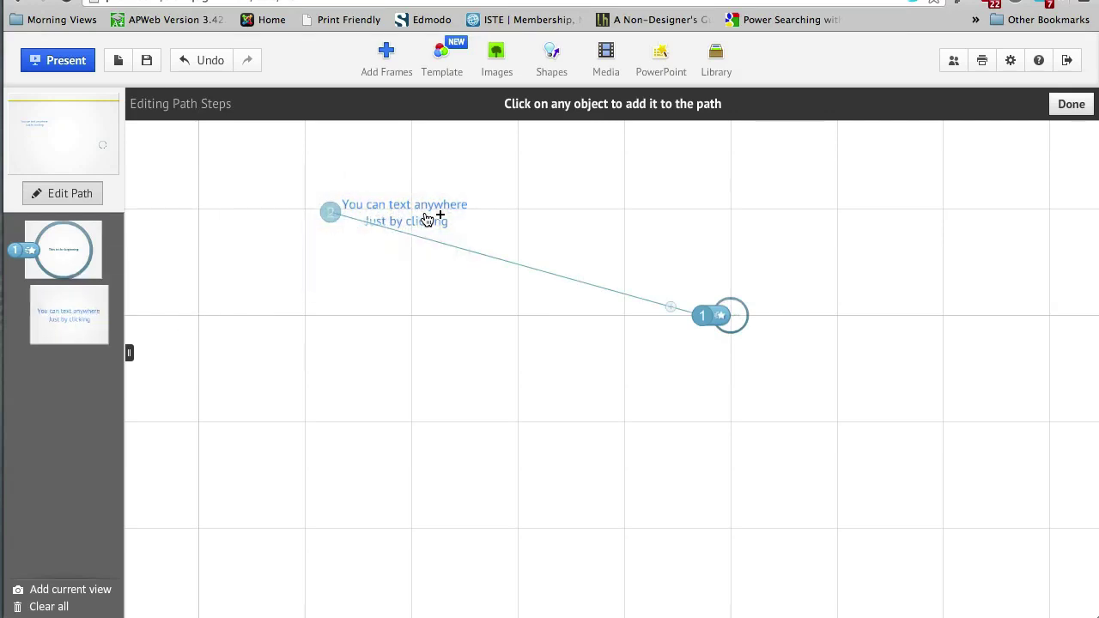
click(57, 337)
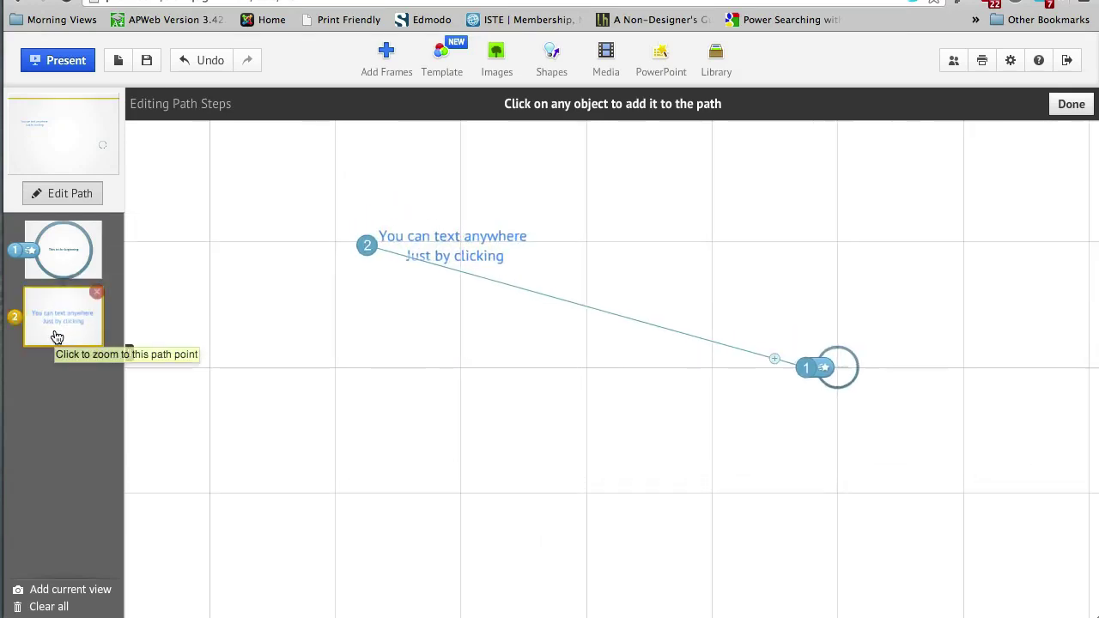
click(78, 248)
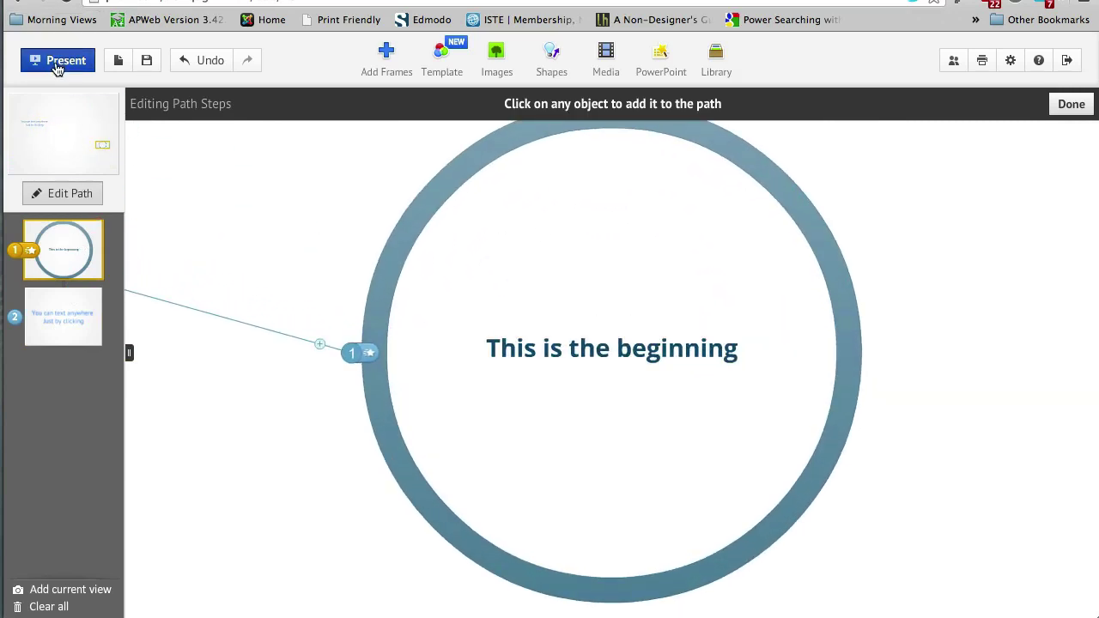
Step: Present from the circle to the blue text, exit with Esc, and zoom out over the canvas
click(55, 63)
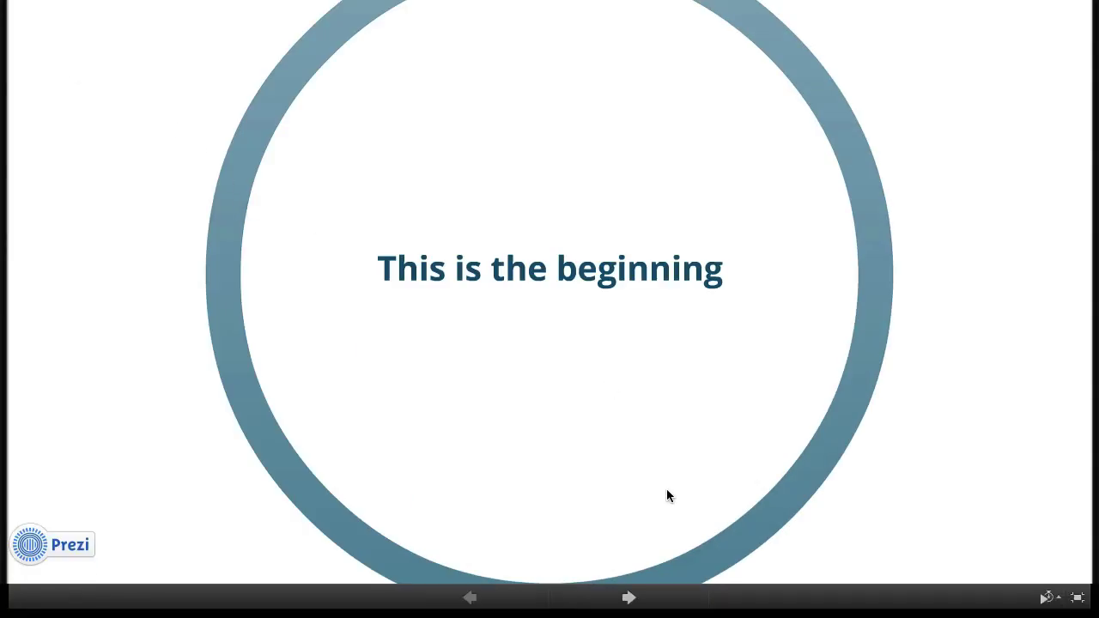
click(629, 597)
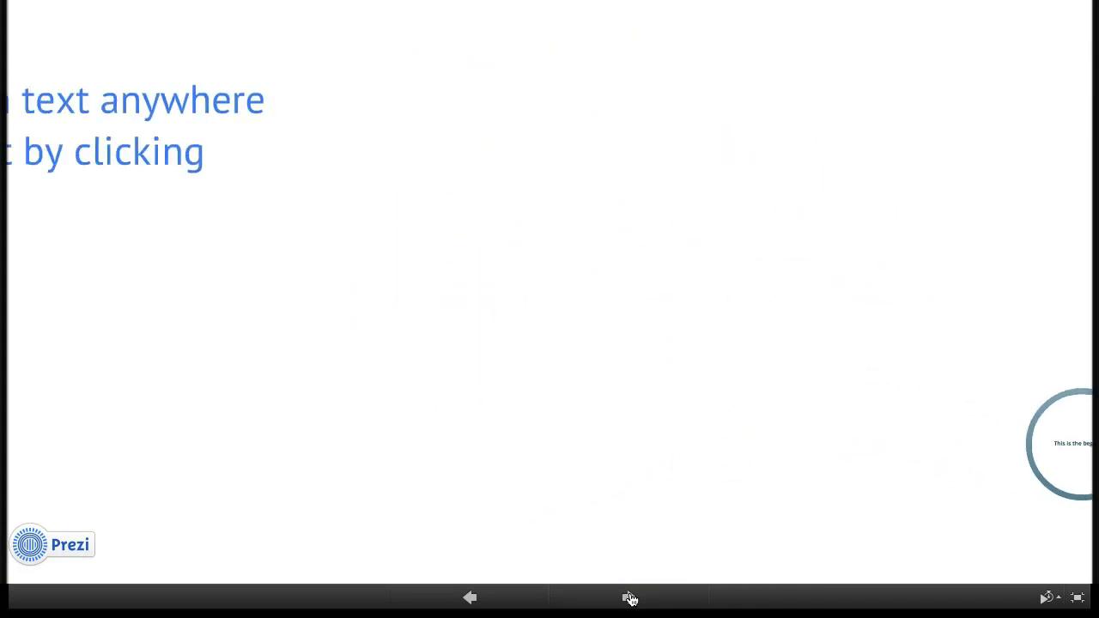
key(Escape)
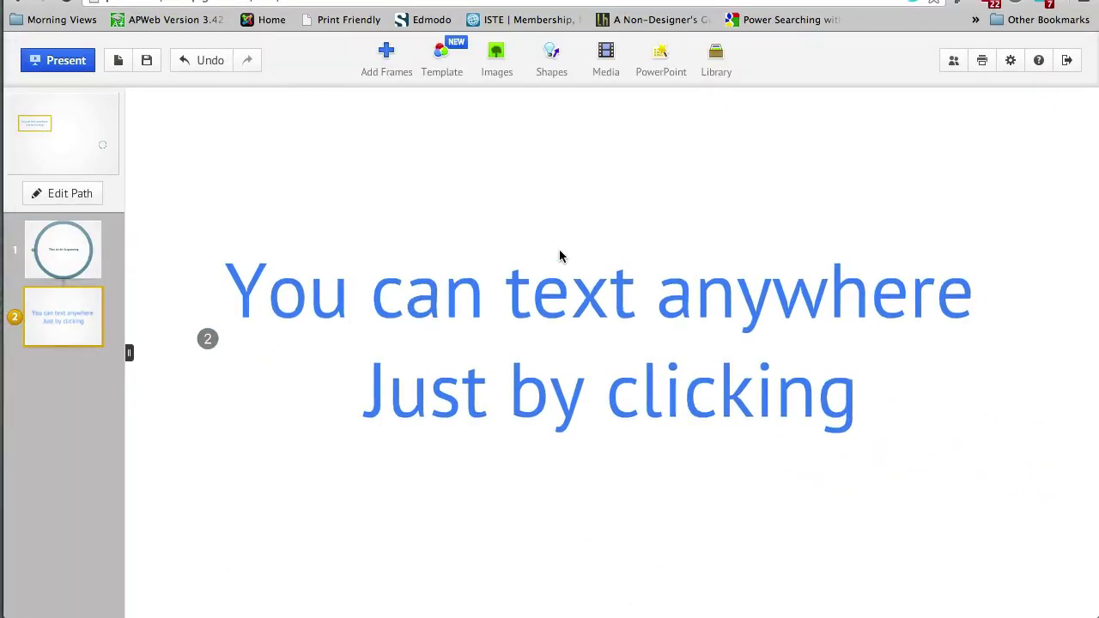
scroll(559, 256, down, 5)
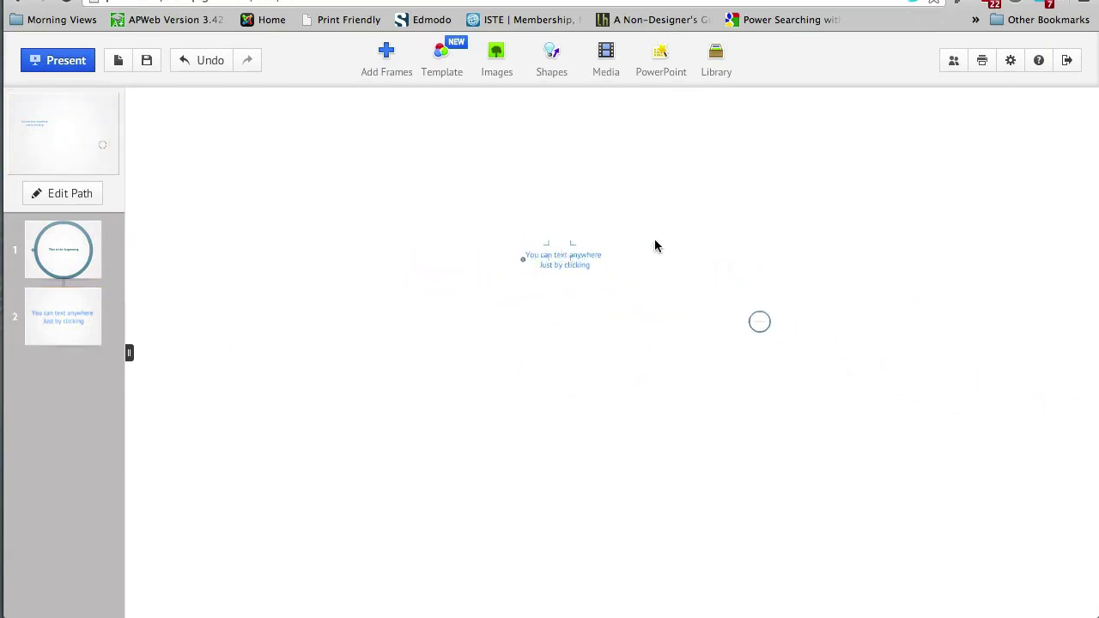
drag(654, 246, 414, 275)
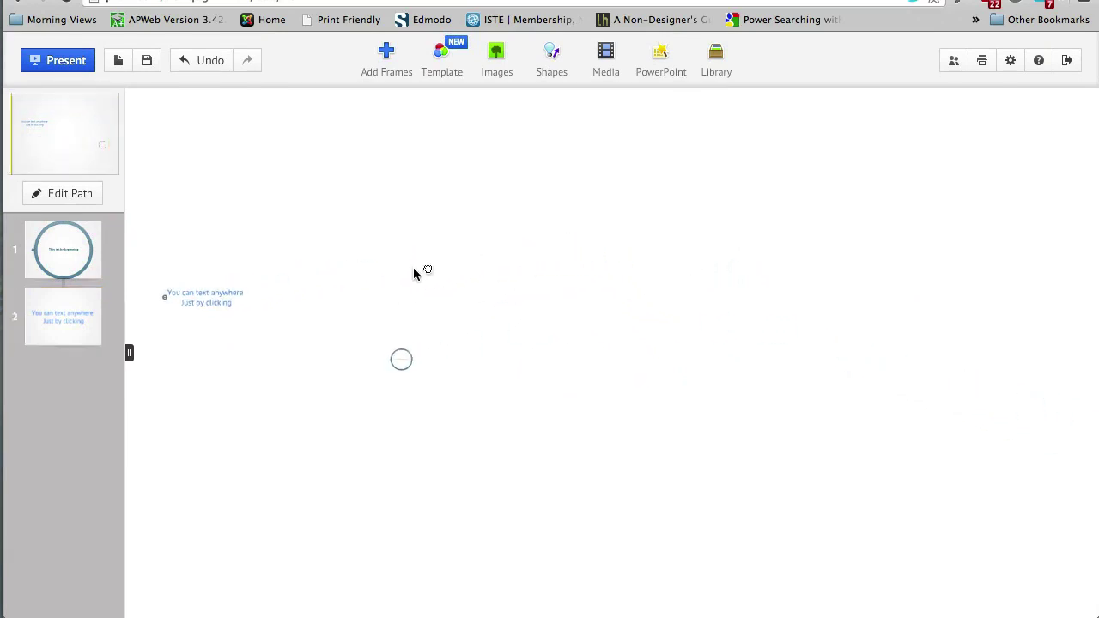
Step: Start a From Google Images search and begin entering 'Dubai' as the search term
click(497, 74)
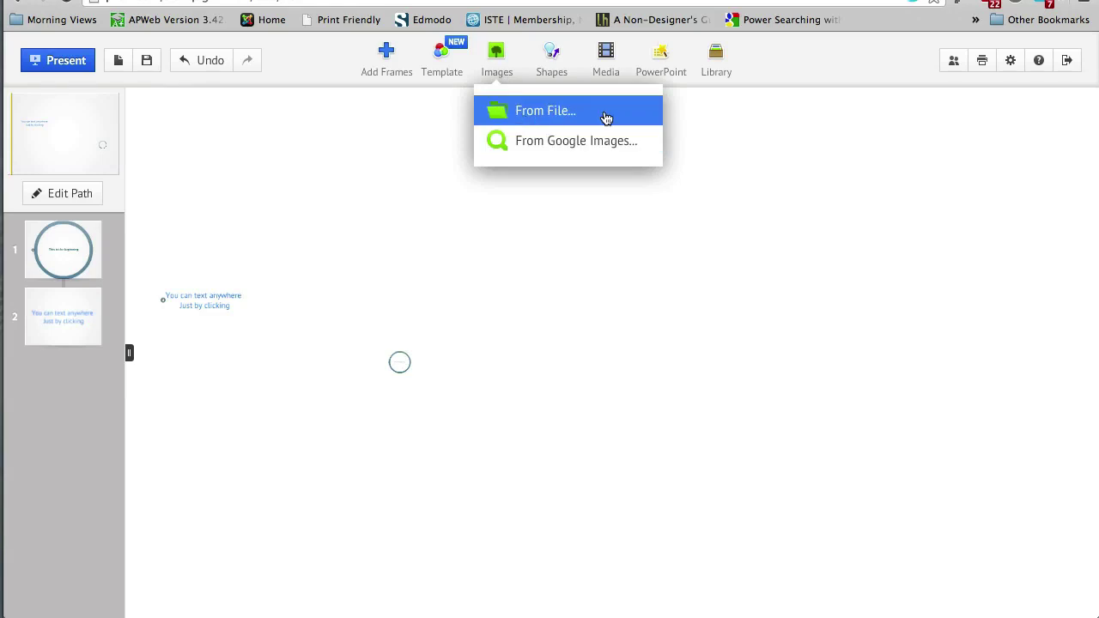
click(651, 145)
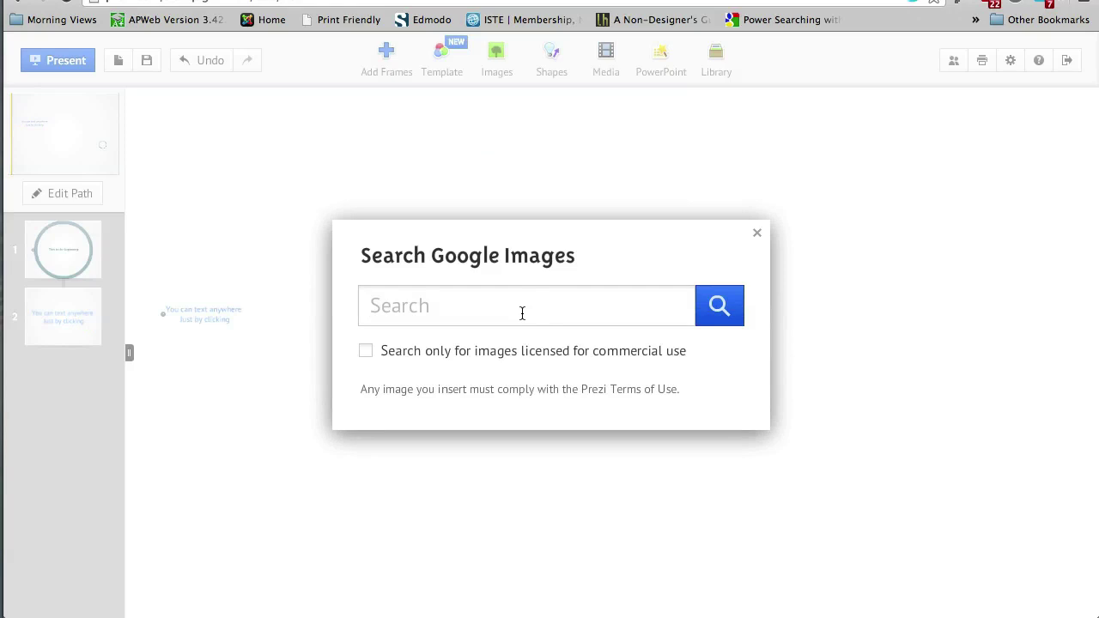
text(Dubai)
Step: Search Google Images for Dubai and insert the aerial Burj Al Arab coastline photo
click(707, 321)
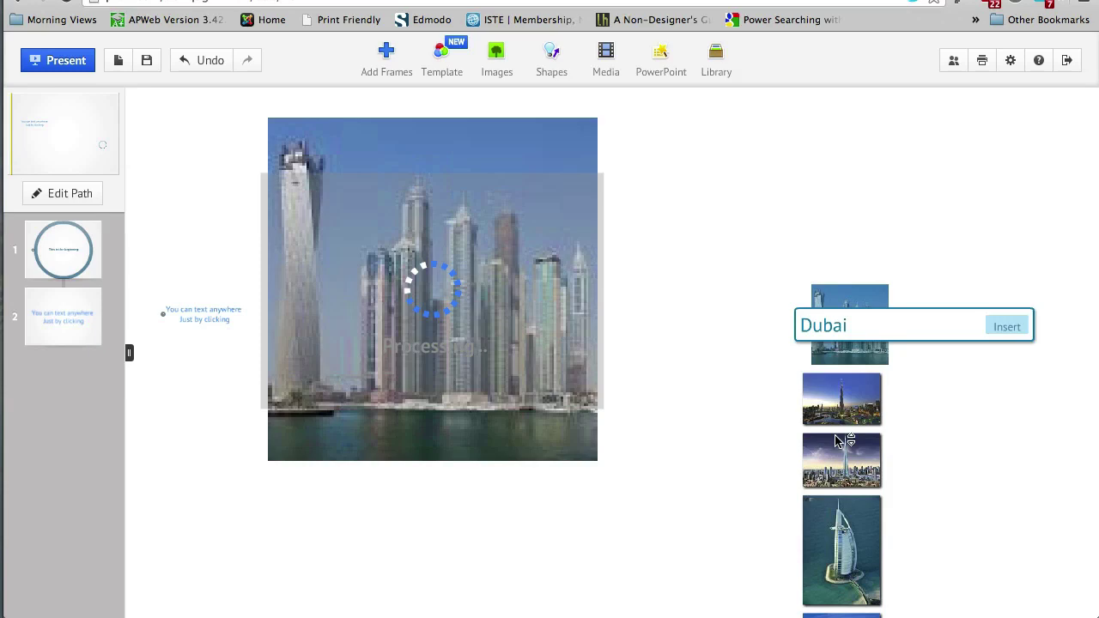
scroll(842, 519, down, 3)
click(841, 519)
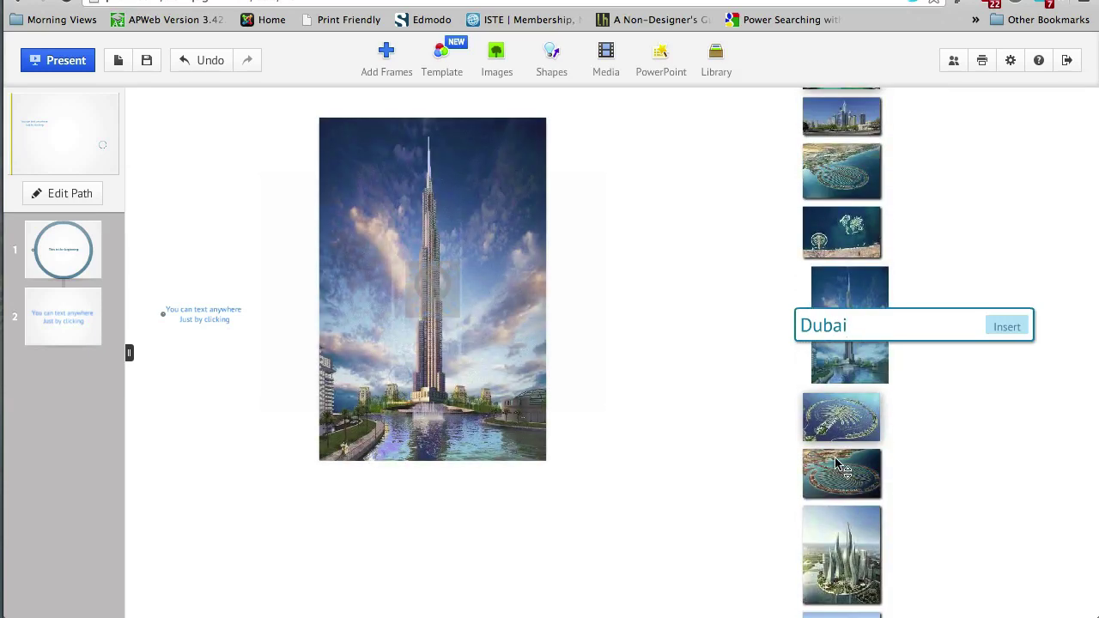
scroll(841, 507, down, 3)
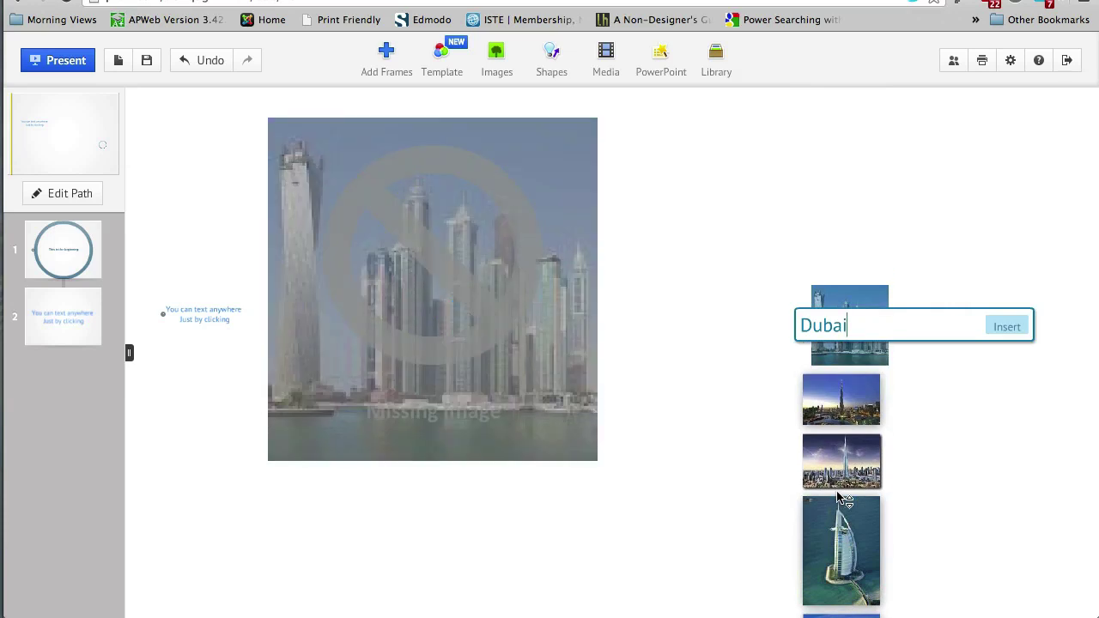
scroll(841, 515, down, 1)
scroll(842, 528, down, 3)
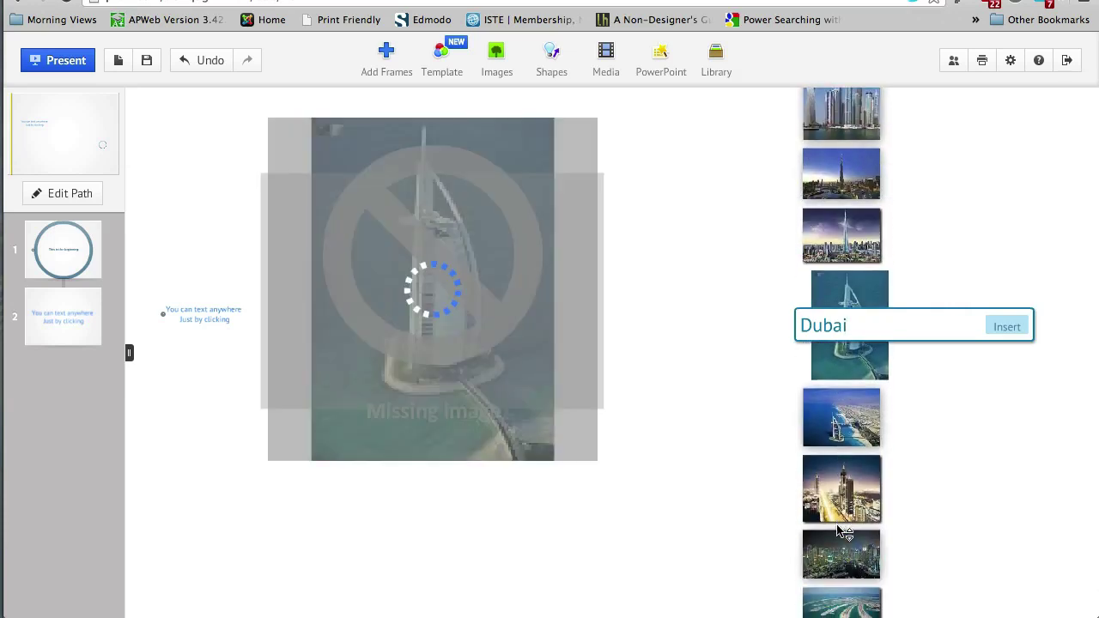
scroll(837, 442, down, 2)
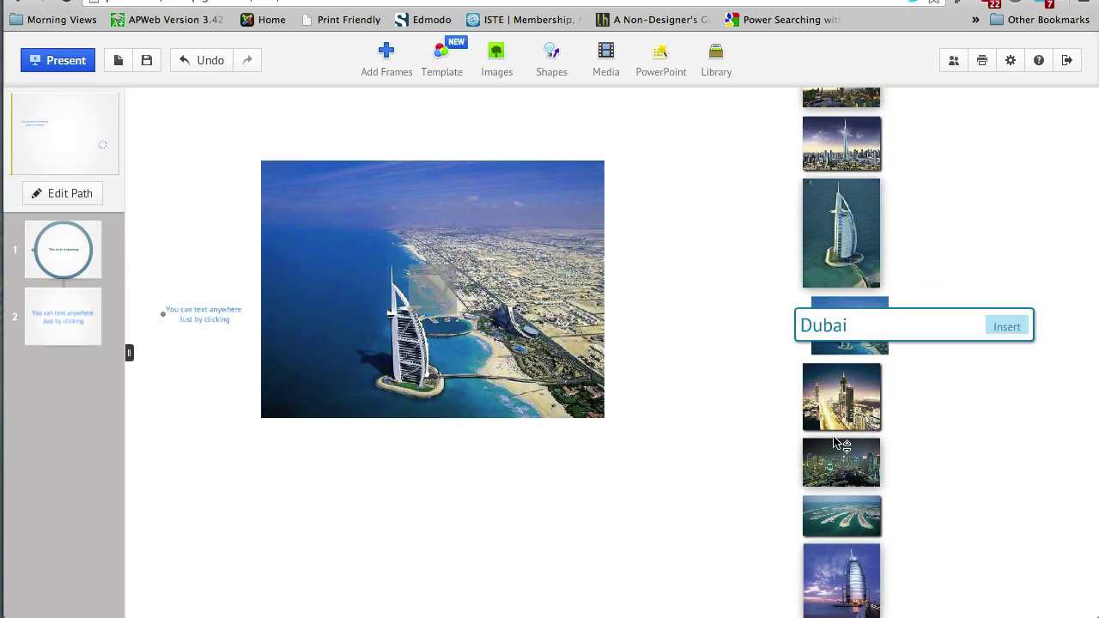
click(1005, 328)
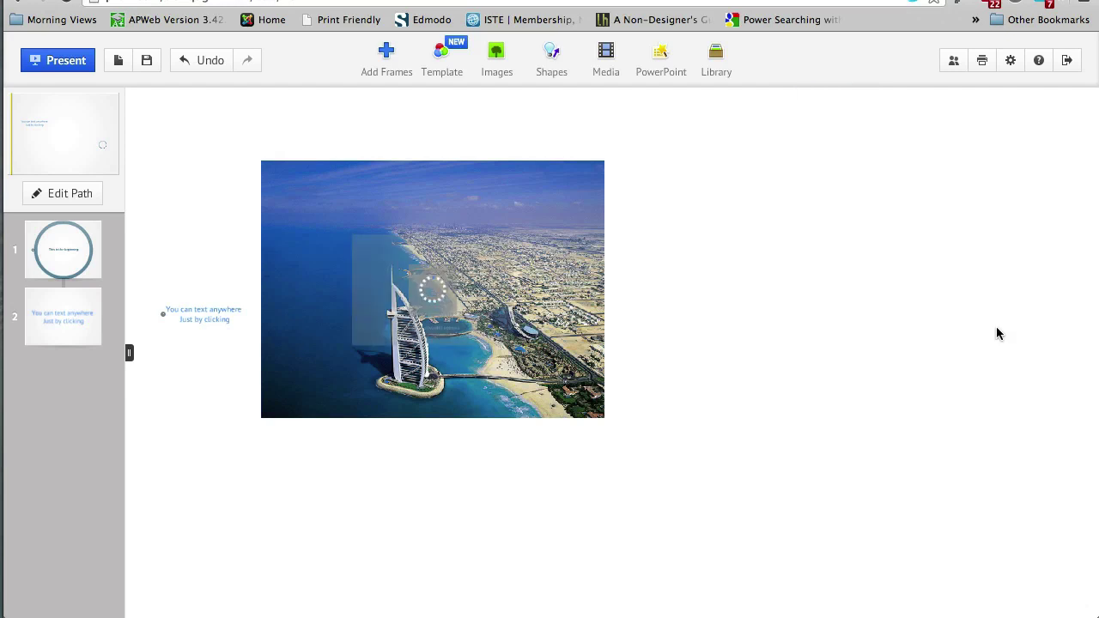
Step: In Edit Path, add the Dubai photo as presentation step 3
click(89, 198)
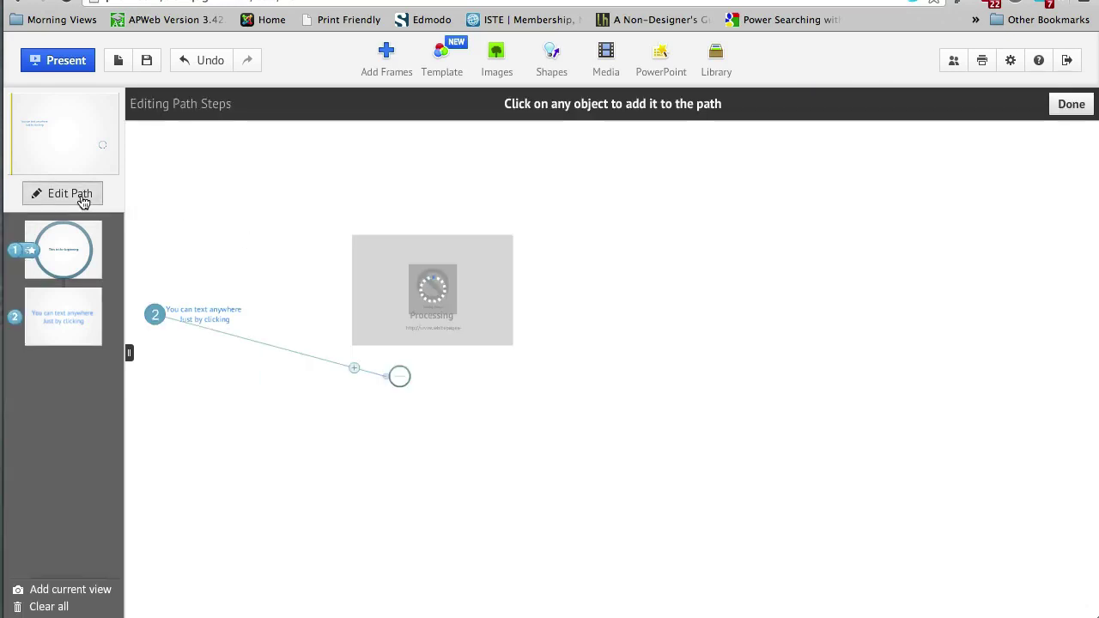
click(398, 284)
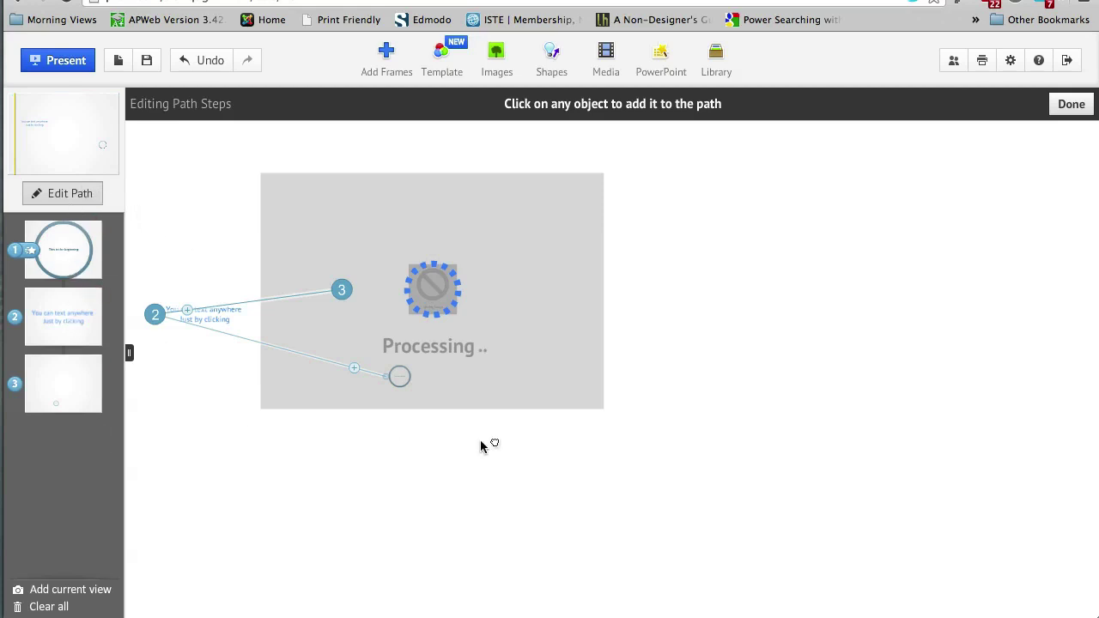
scroll(494, 376, up, 3)
scroll(520, 321, down, 2)
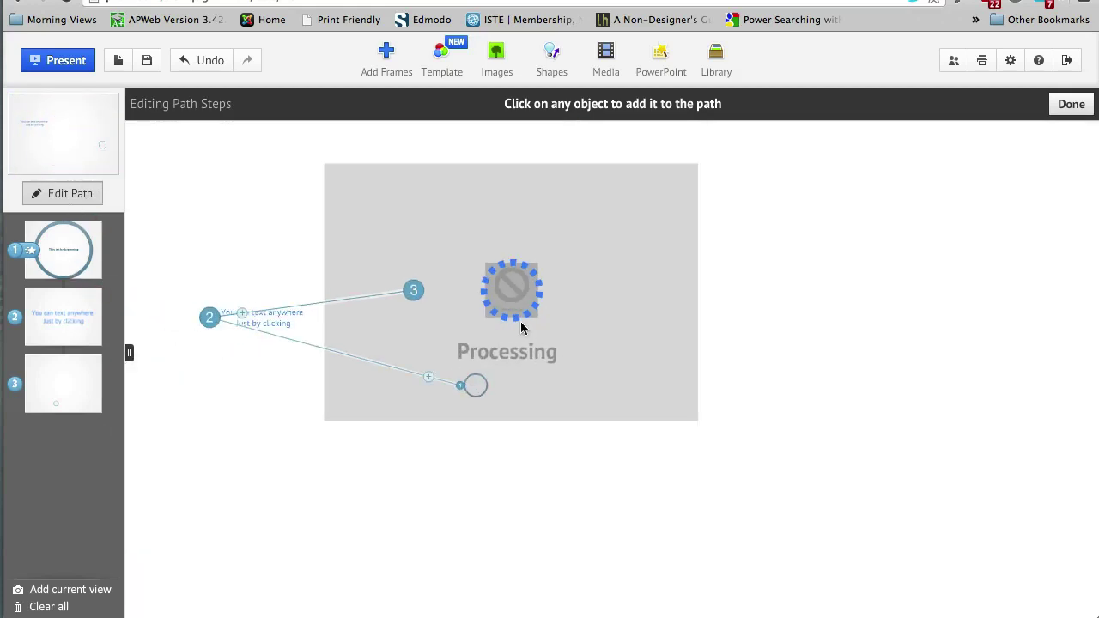
drag(242, 313, 271, 401)
Step: Close path editing, move the Dubai photo upper-right of the text, and zoom to the circle
click(88, 203)
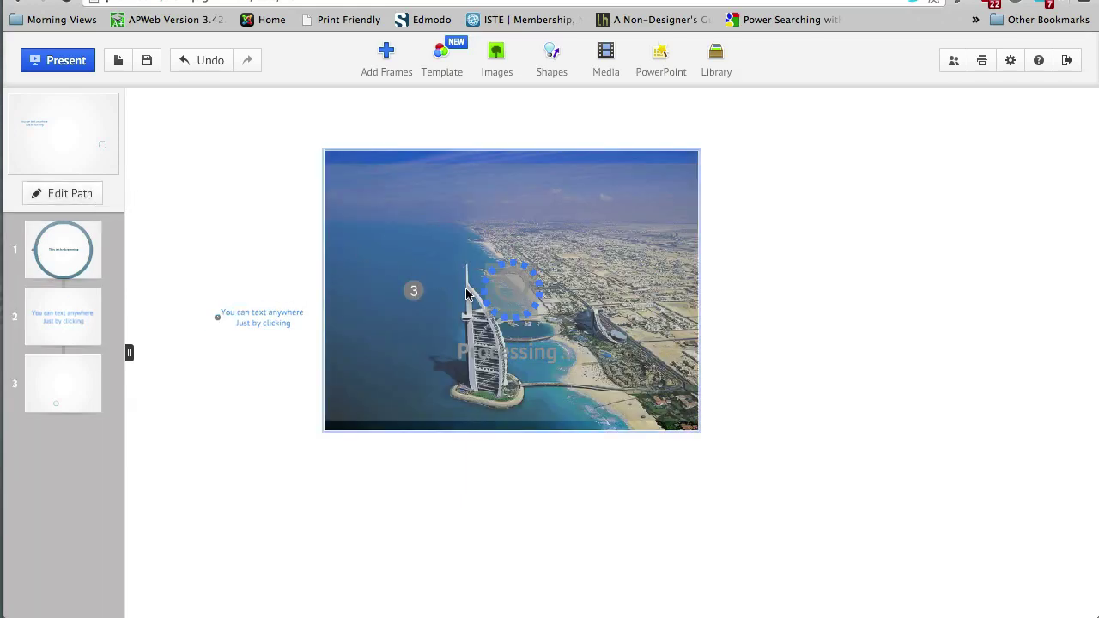
mouse_move(464, 292)
mouse_down()
mouse_move(777, 238)
mouse_move(603, 175)
mouse_up()
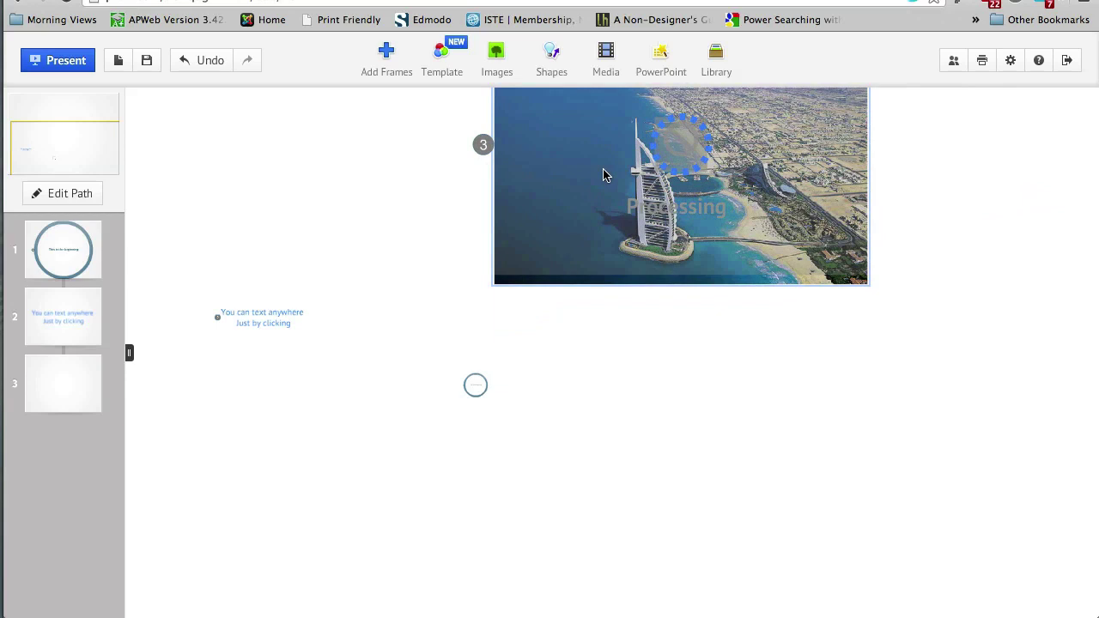
click(802, 333)
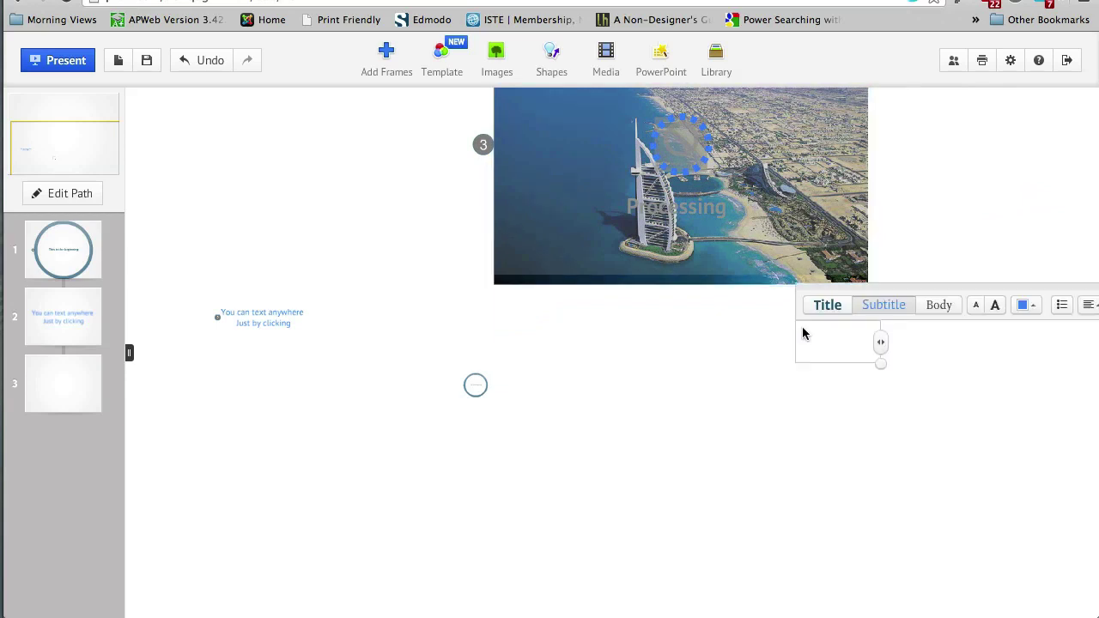
click(458, 388)
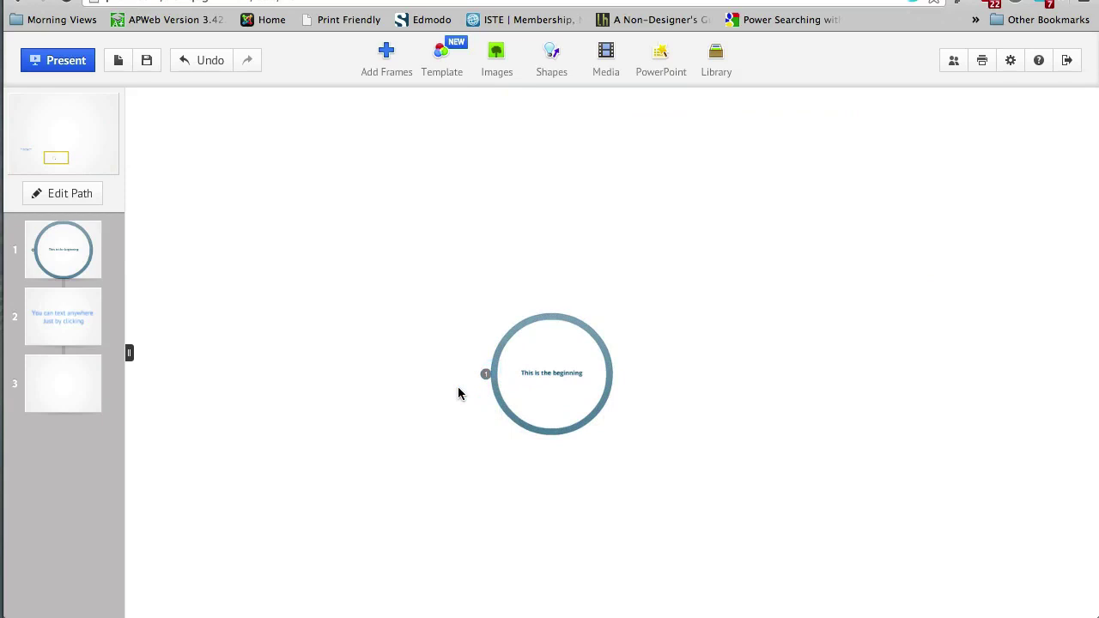
click(603, 65)
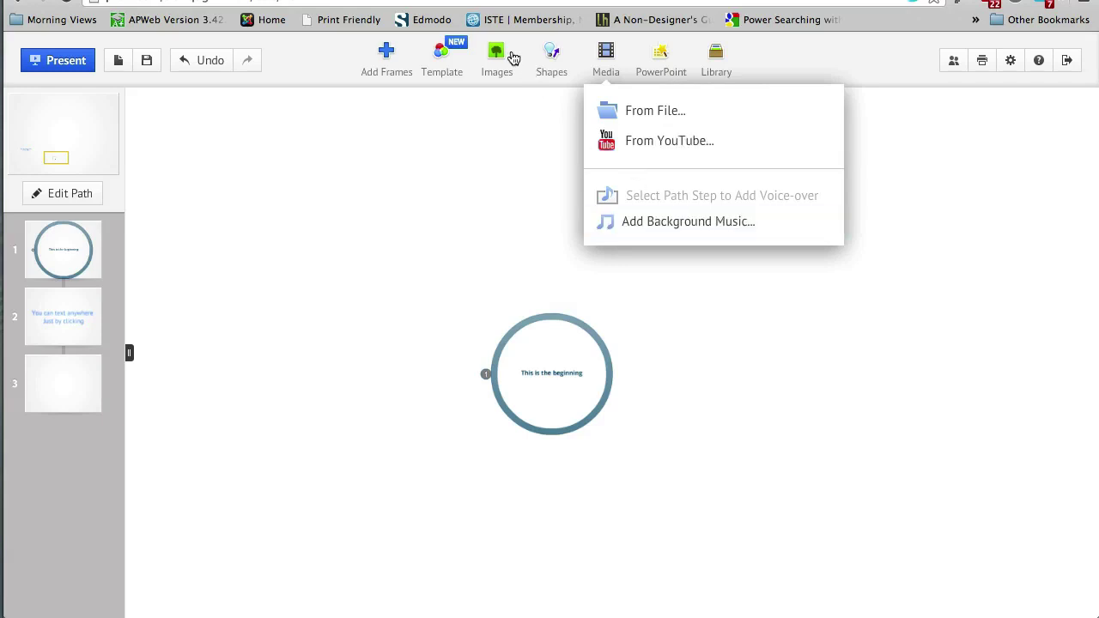
click(556, 62)
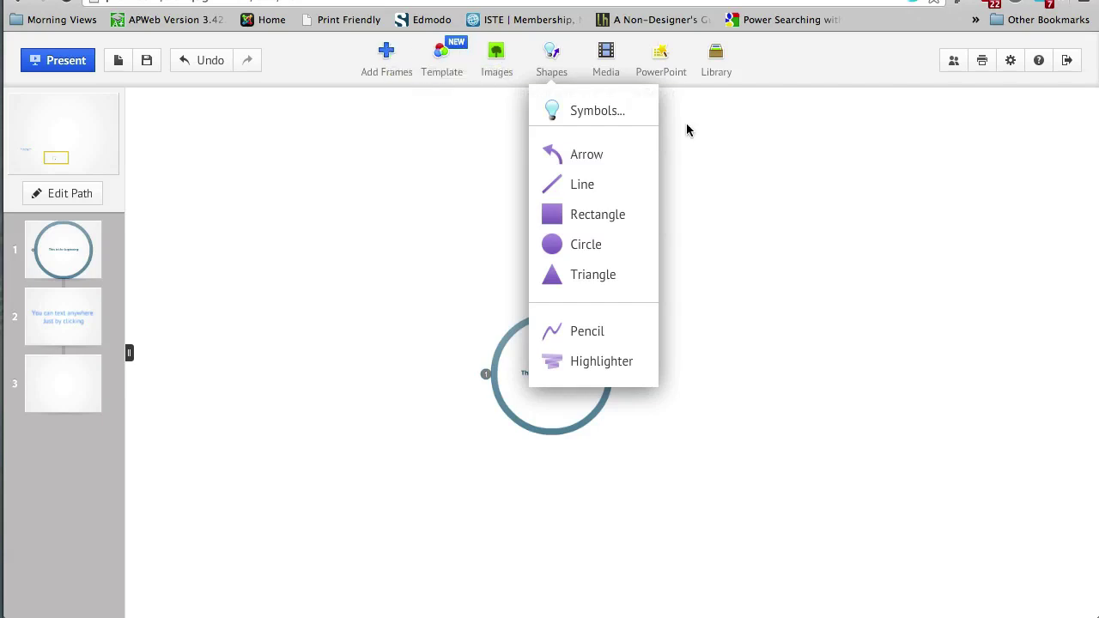
click(952, 62)
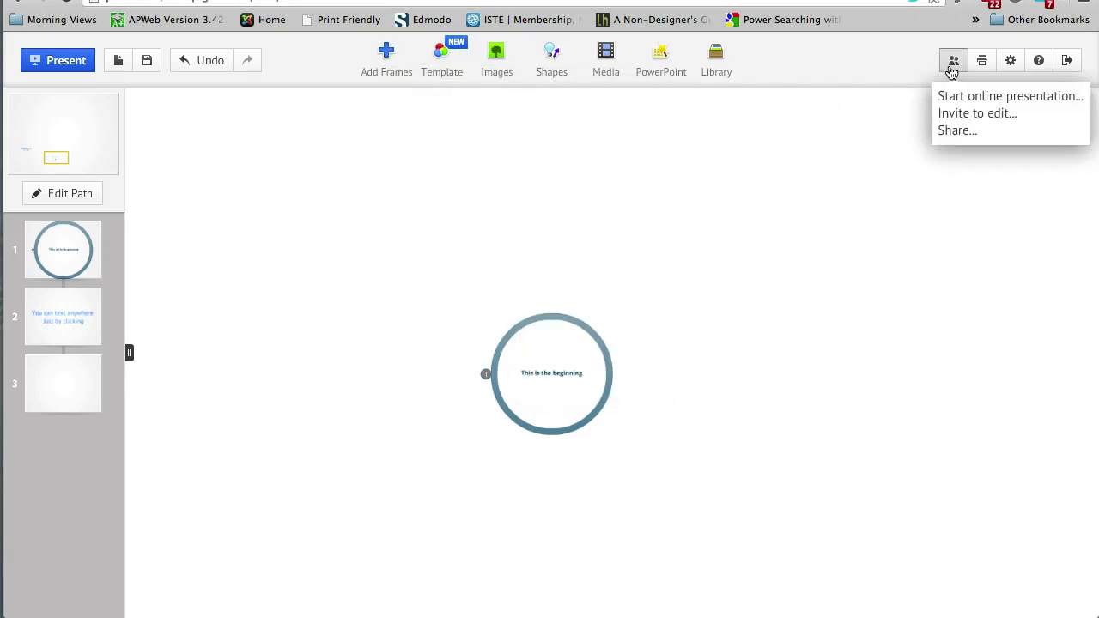
click(810, 174)
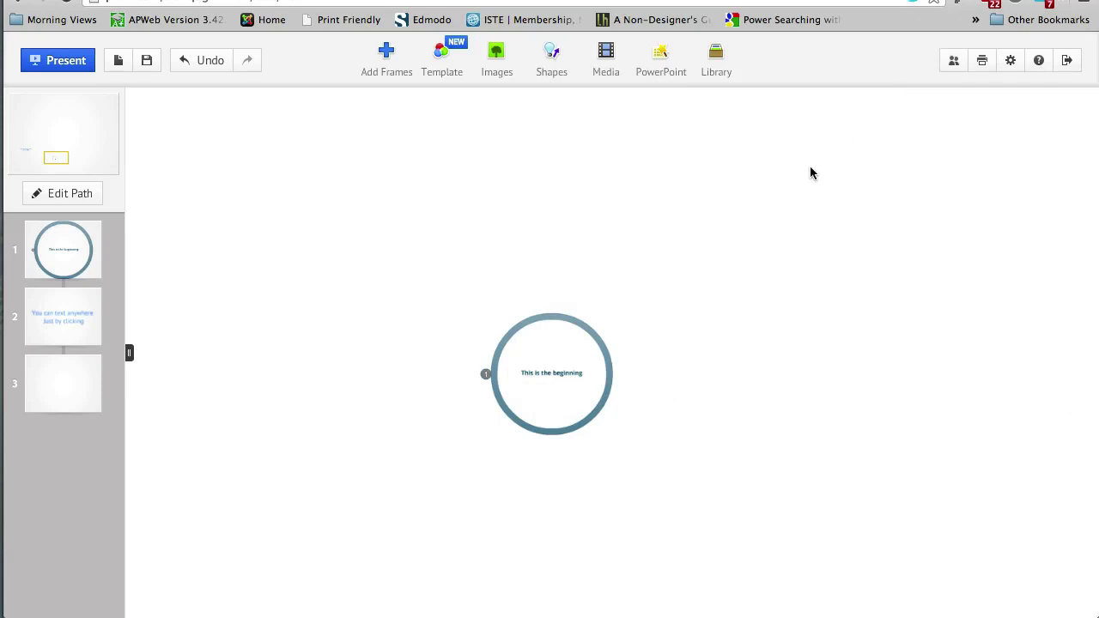